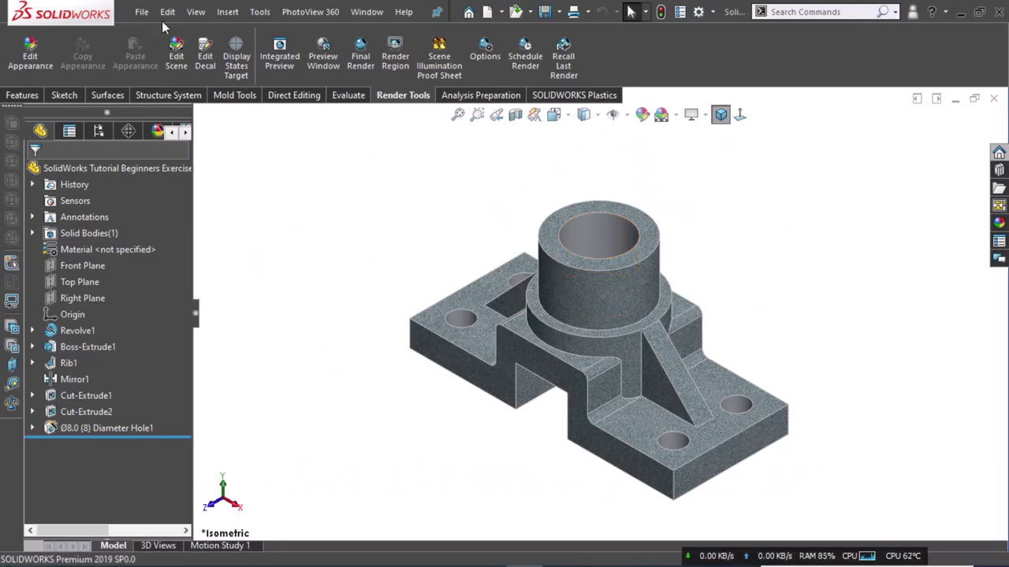
# Step: Make a drawing from the bracket part on an A4 (ISO) sheet
pyautogui.click(144, 14)
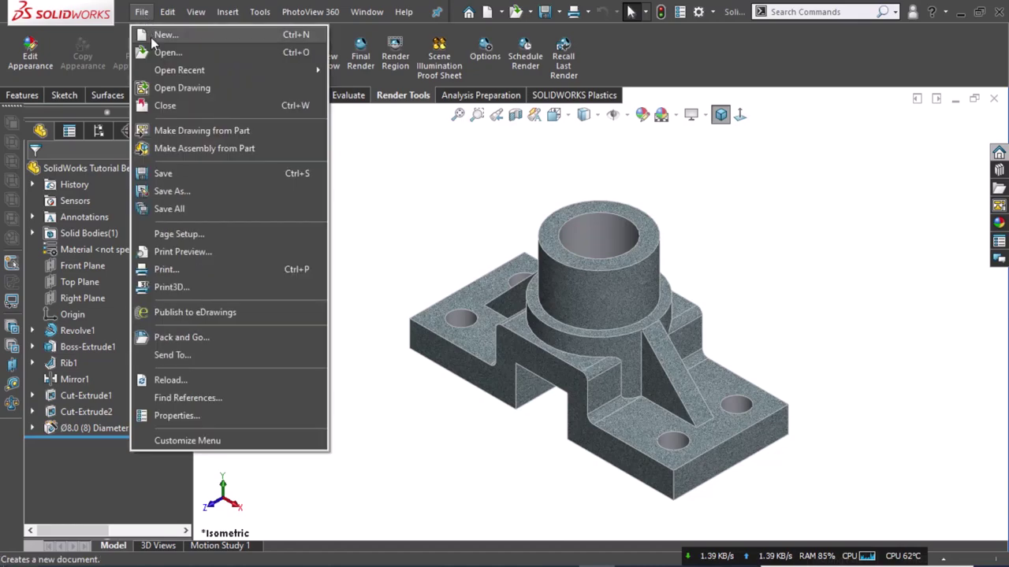
pyautogui.click(190, 131)
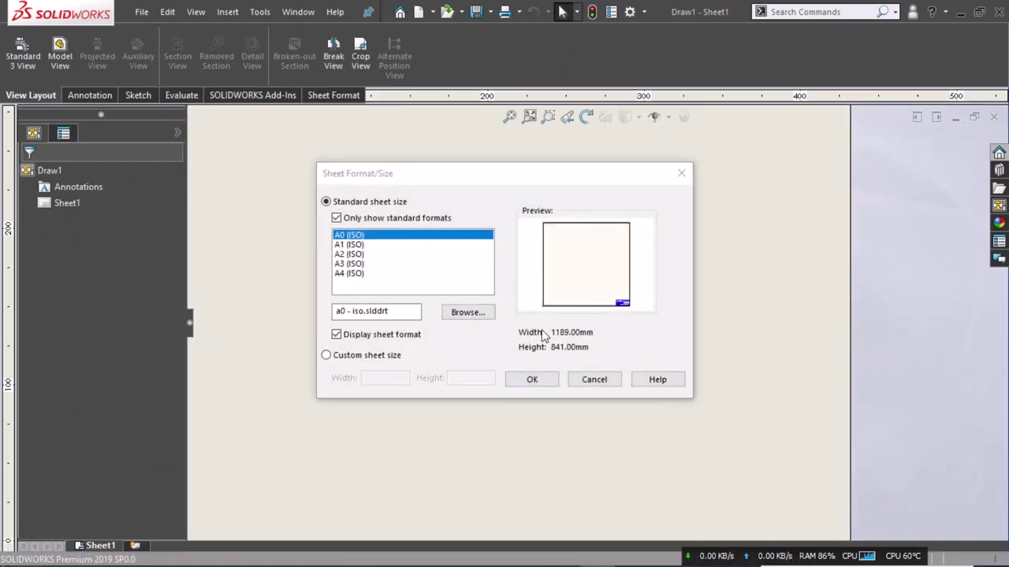
pyautogui.click(356, 274)
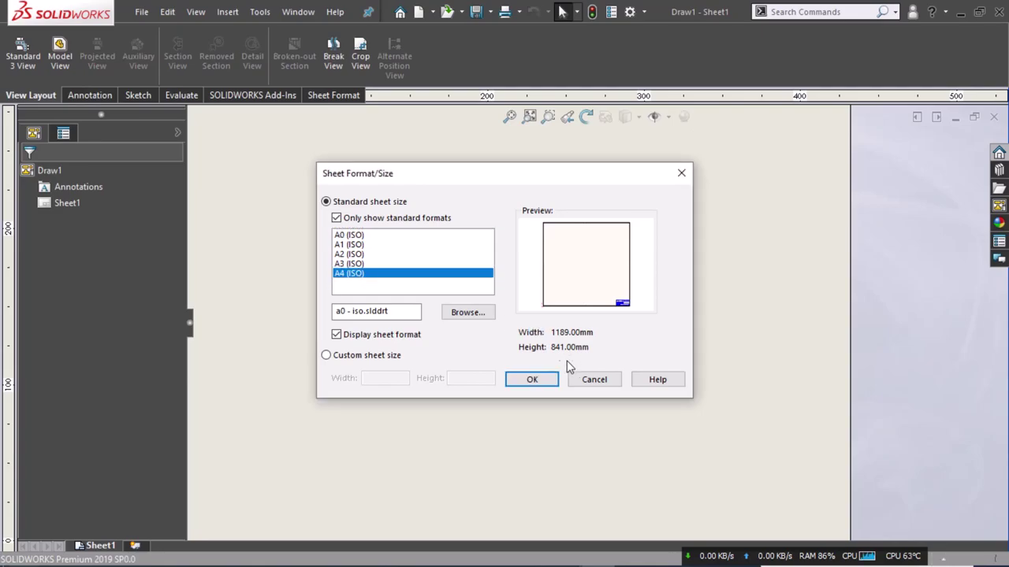
pyautogui.click(541, 381)
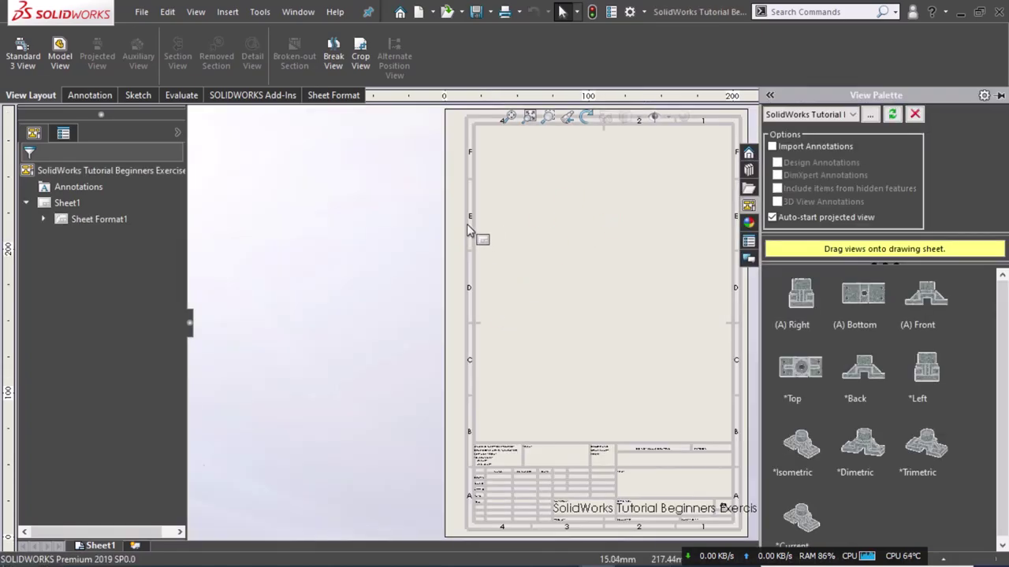
# Step: Hide the View Palette, fit the sheet, and insert the bracket's standard three views
pyautogui.click(471, 335)
pyautogui.press('f')
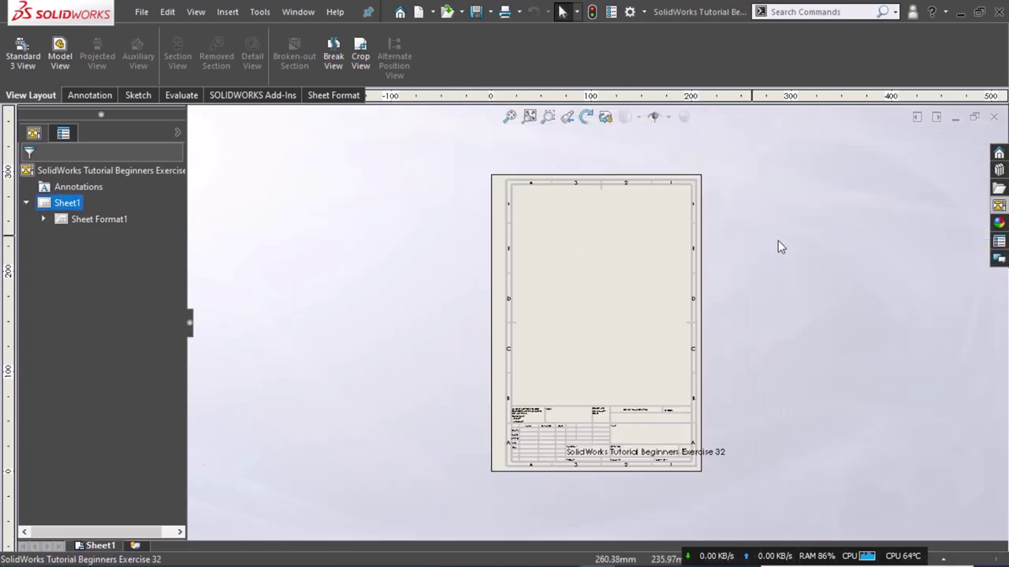
pyautogui.scroll(1, 778, 240)
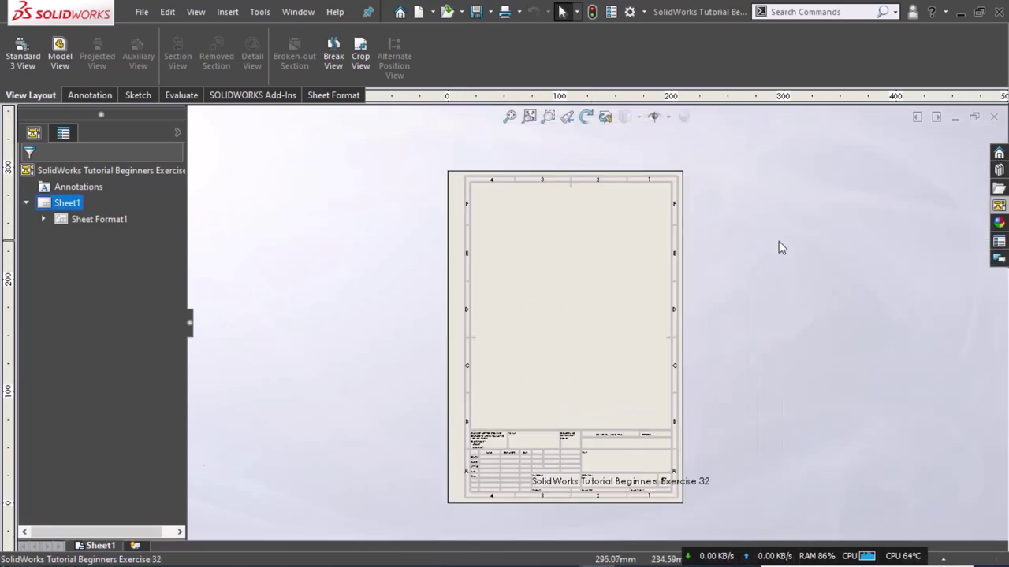
pyautogui.click(30, 63)
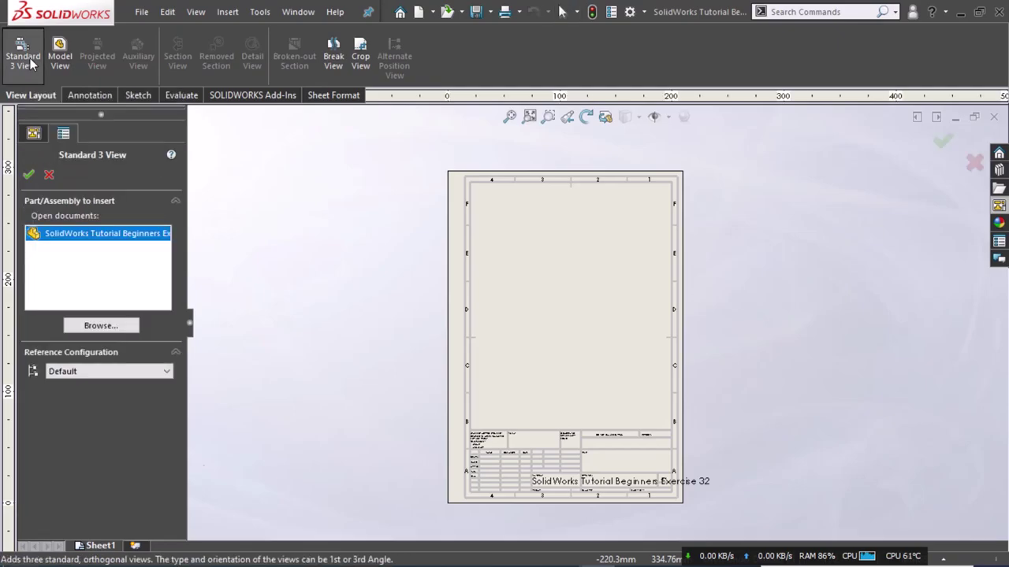
pyautogui.doubleClick(100, 235)
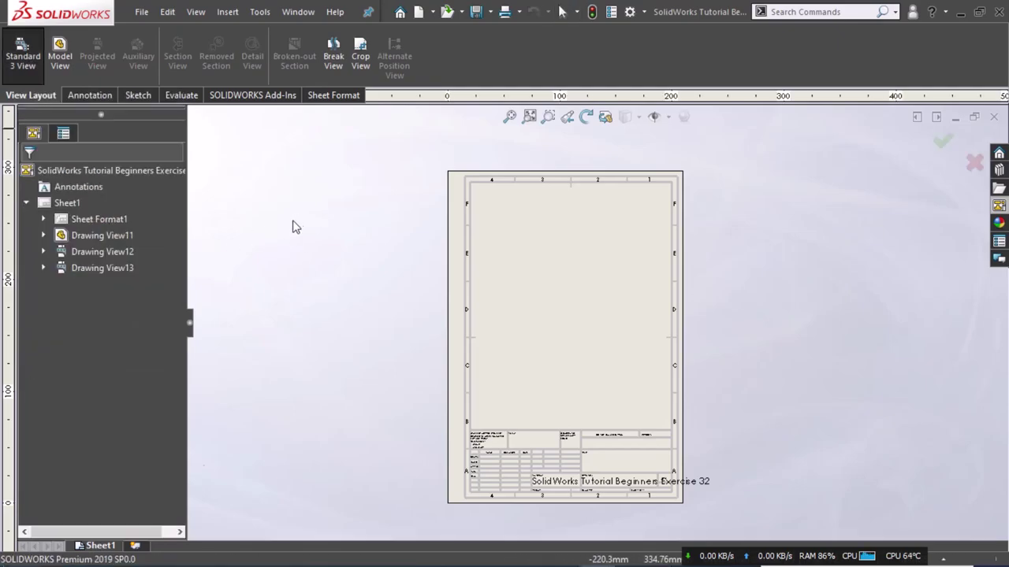
# Step: Place an isometric model view of the bracket at the sheet's upper right
pyautogui.click(62, 57)
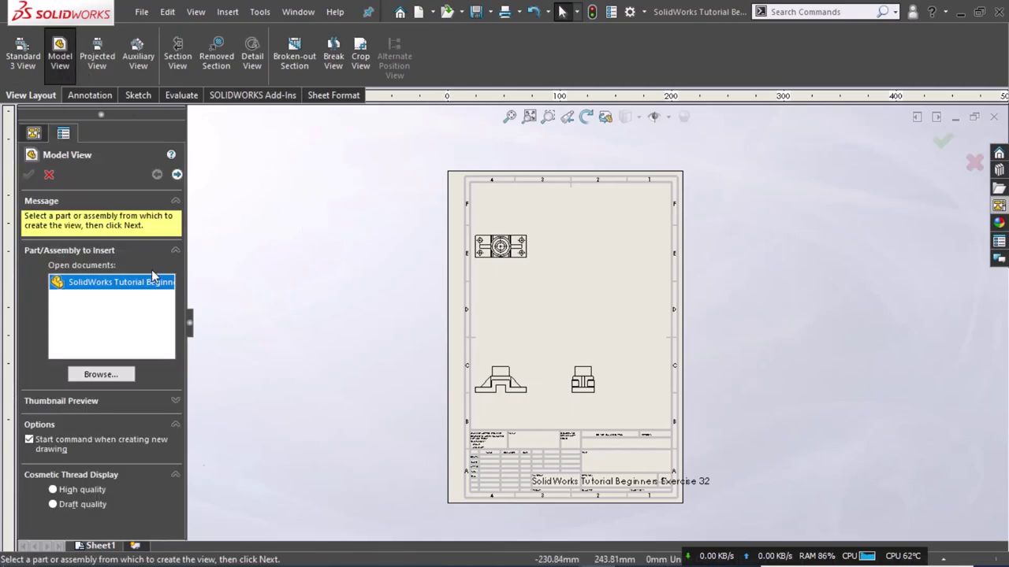
pyautogui.click(120, 283)
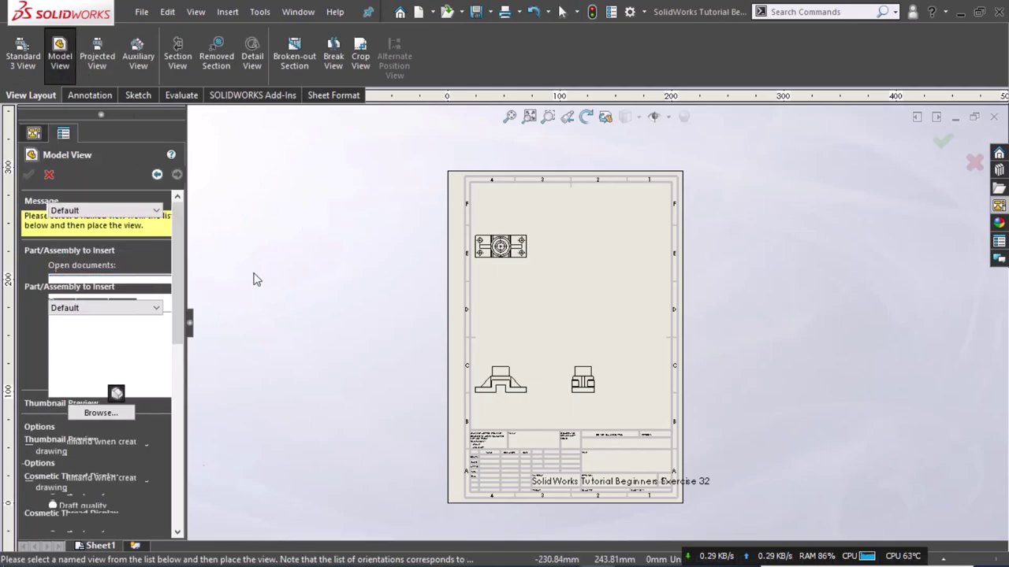
pyautogui.click(117, 394)
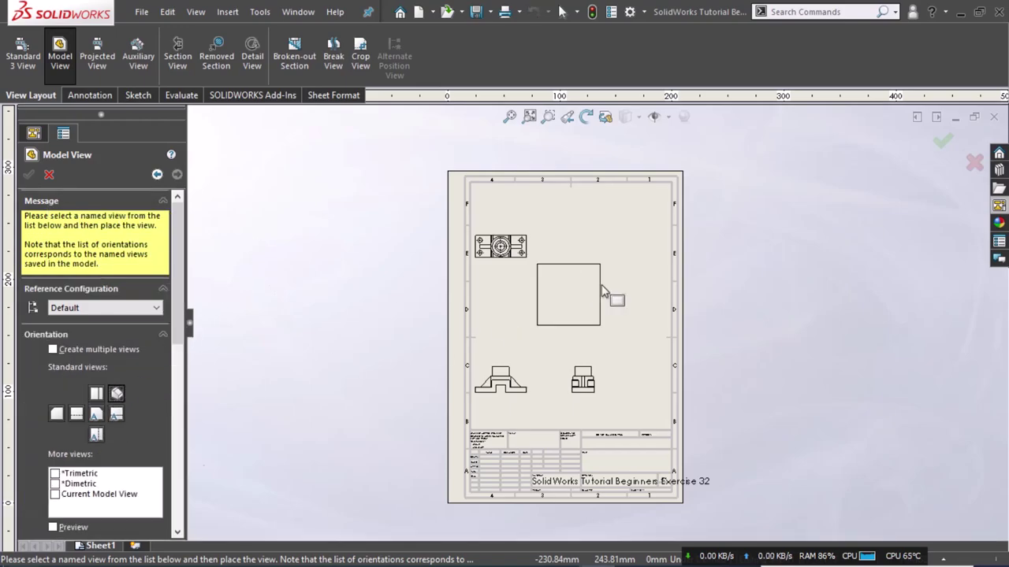
pyautogui.click(621, 249)
pyautogui.press('Escape')
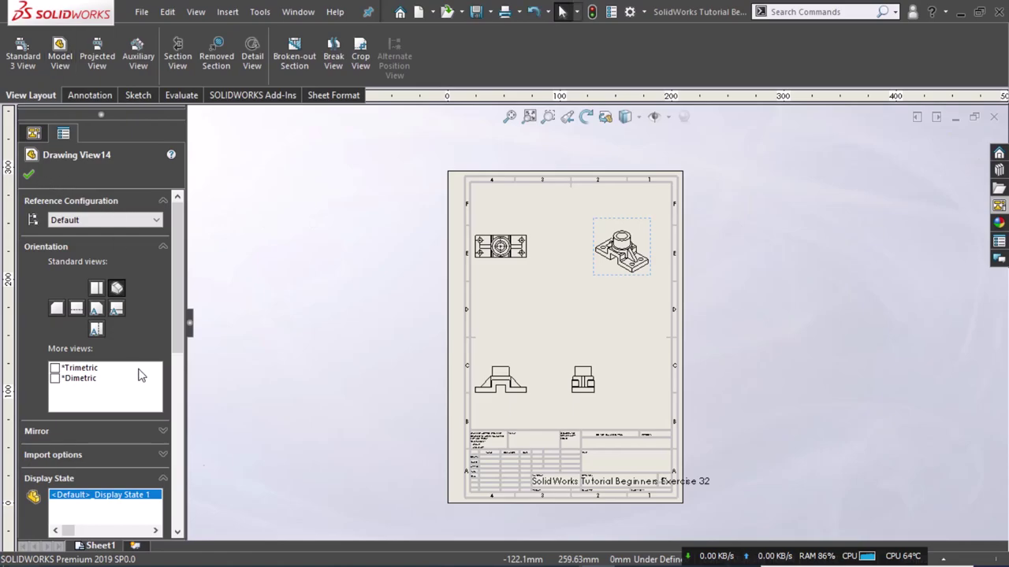
# Step: Display the isometric view Shaded With Edges in high quality
pyautogui.scroll(-3, 165, 331)
pyautogui.scroll(-2, 149, 351)
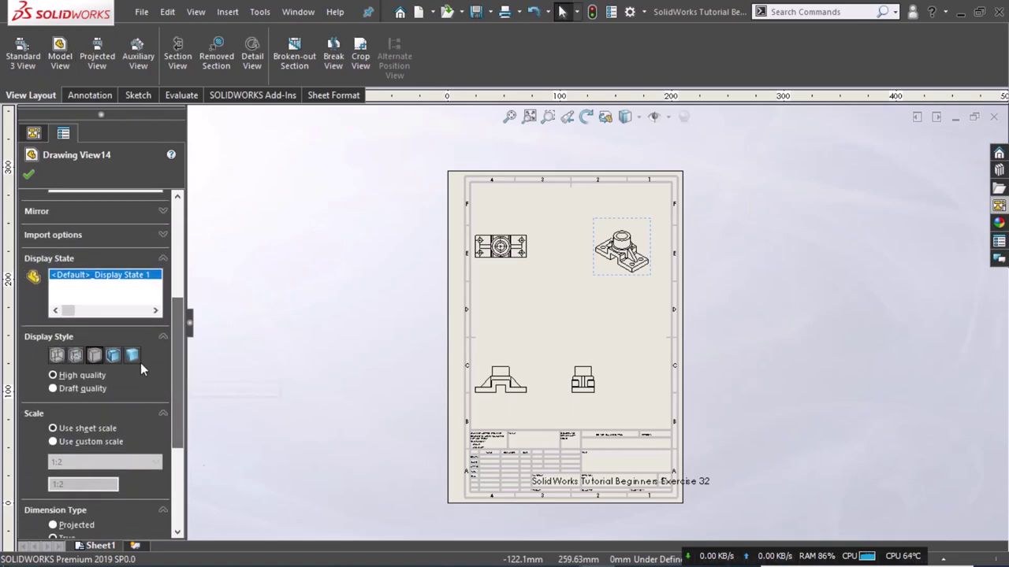
pyautogui.click(112, 356)
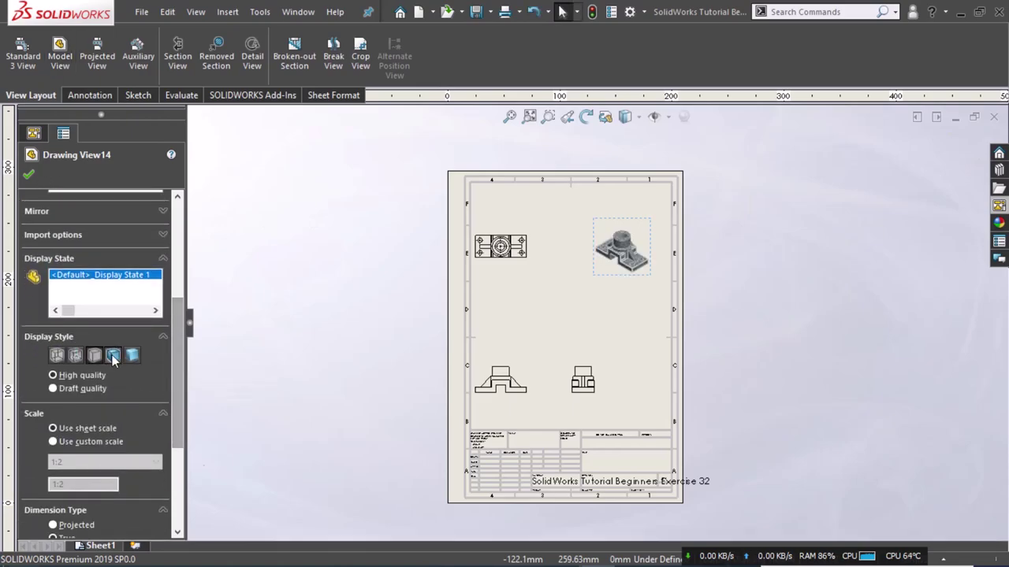
pyautogui.click(53, 376)
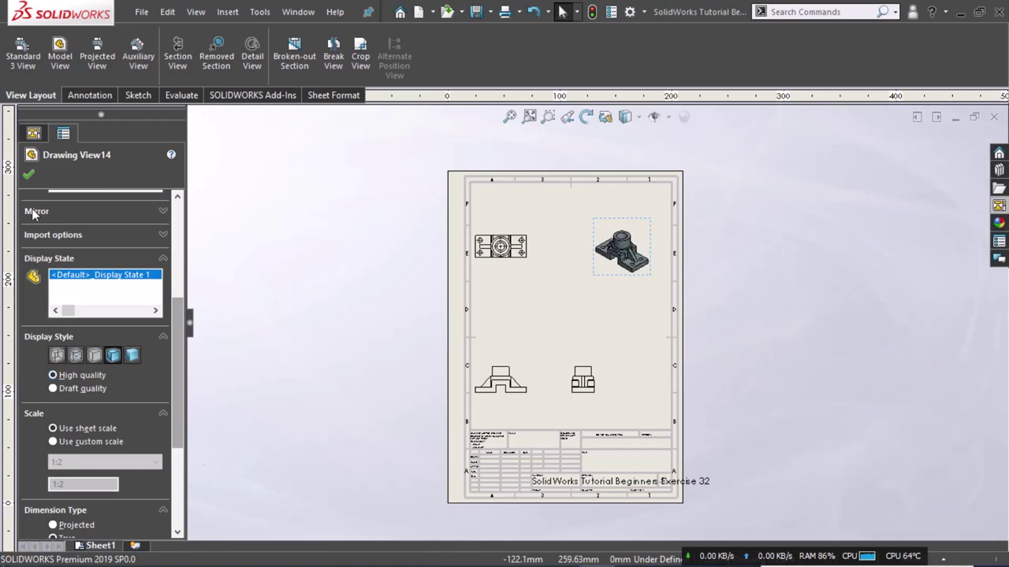
pyautogui.click(421, 284)
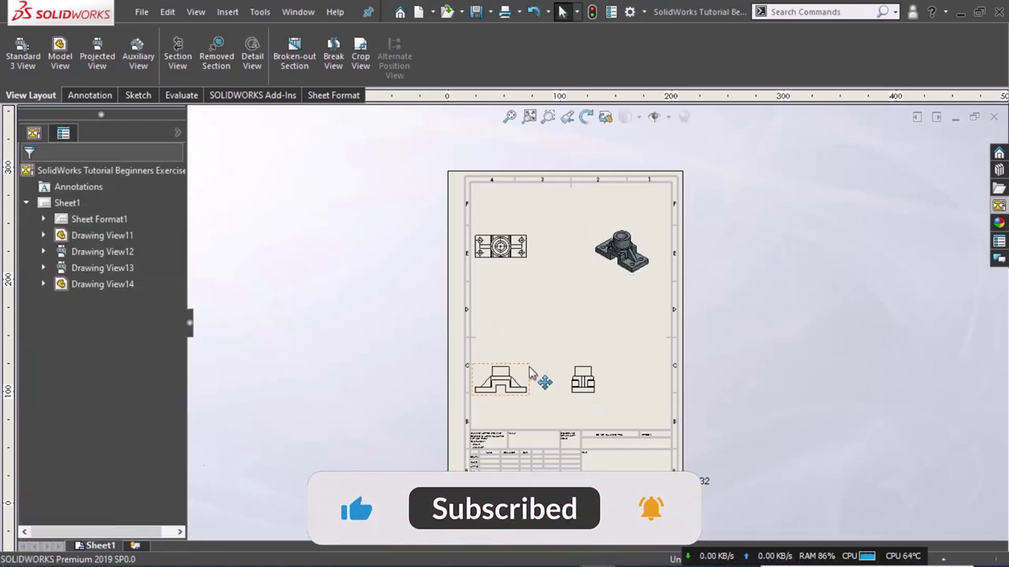
# Step: Set the front view to a custom 1:1 scale
pyautogui.click(526, 372)
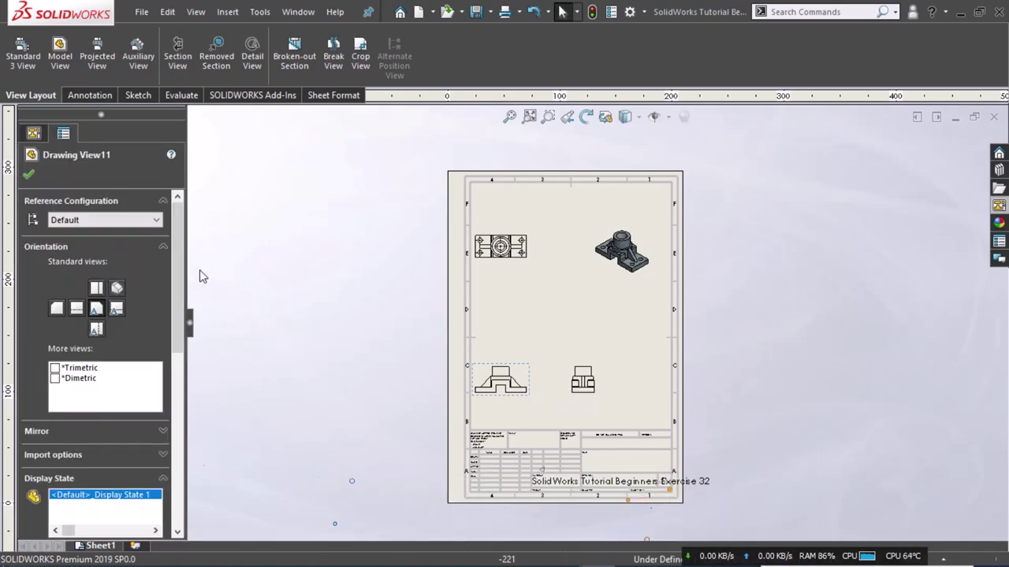
pyautogui.scroll(-3, 172, 345)
pyautogui.scroll(-2, 172, 344)
pyautogui.scroll(-1, 178, 360)
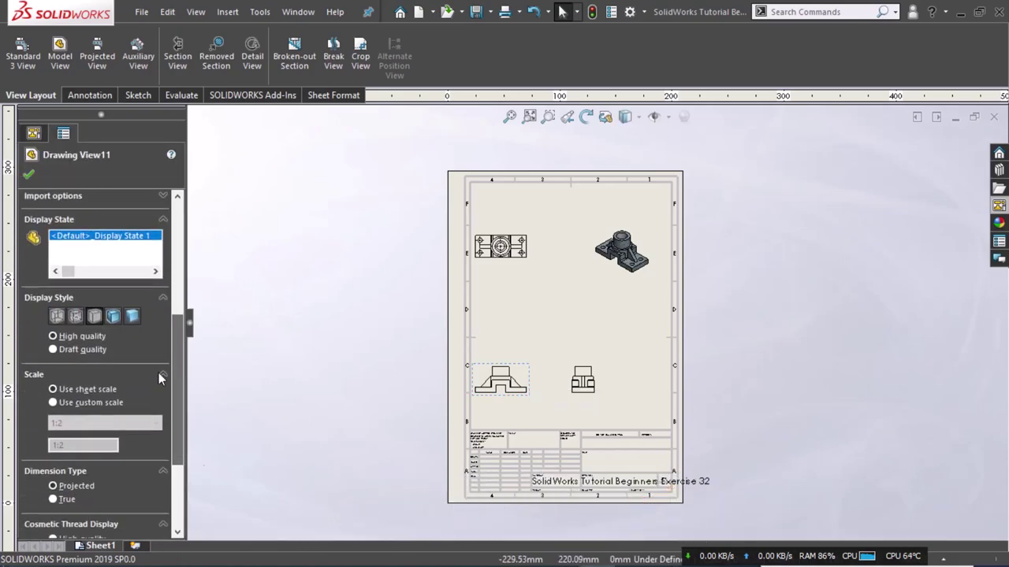
pyautogui.click(93, 425)
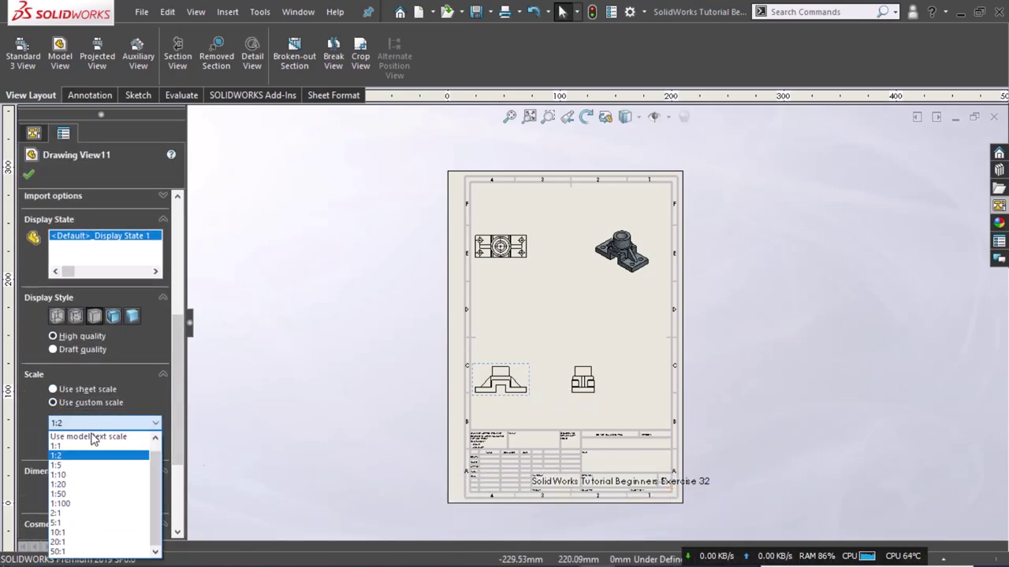
pyautogui.click(91, 449)
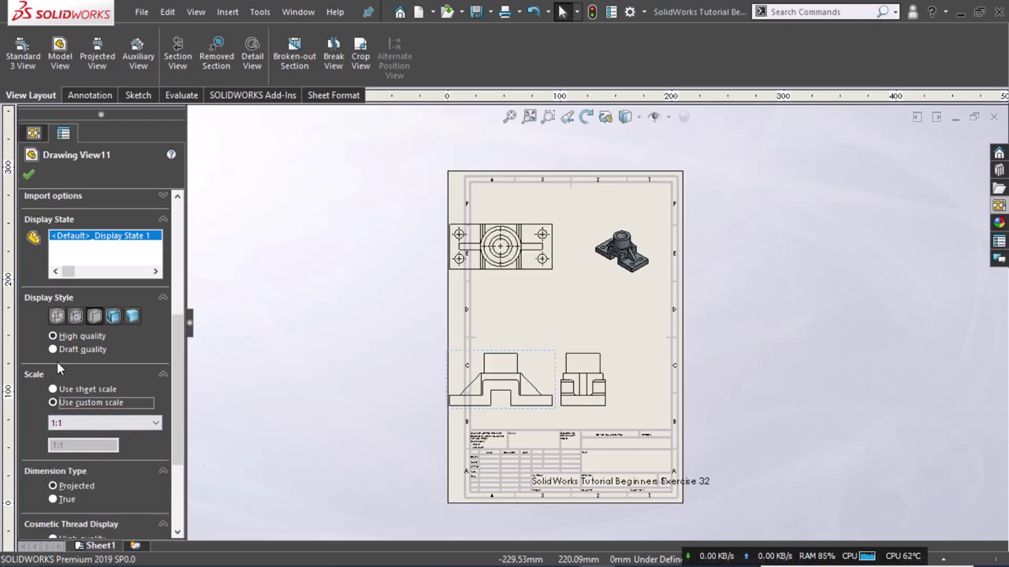
pyautogui.press('Return')
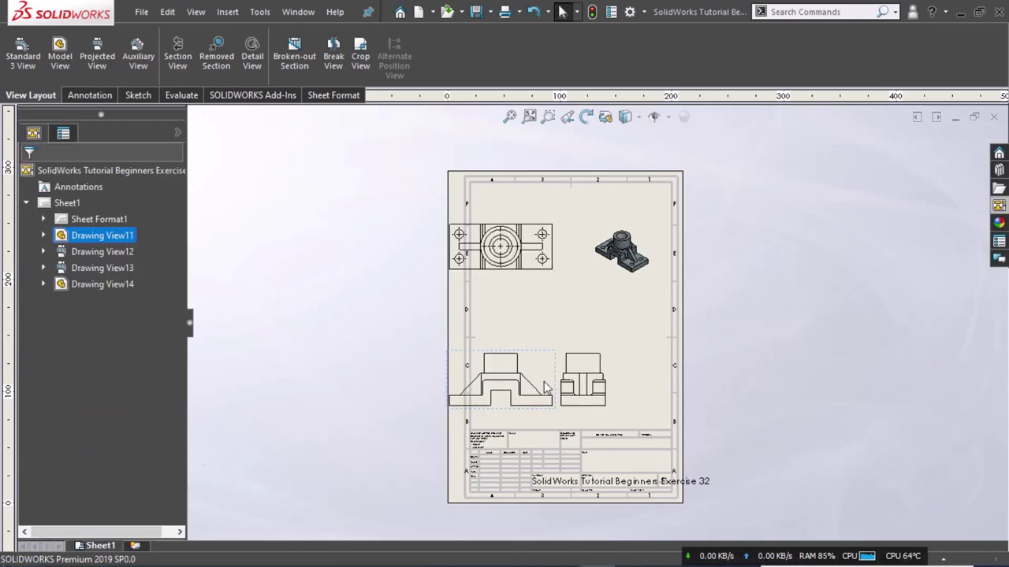
# Step: Drag the front, top and side views apart so they no longer overlap
pyautogui.click(561, 399)
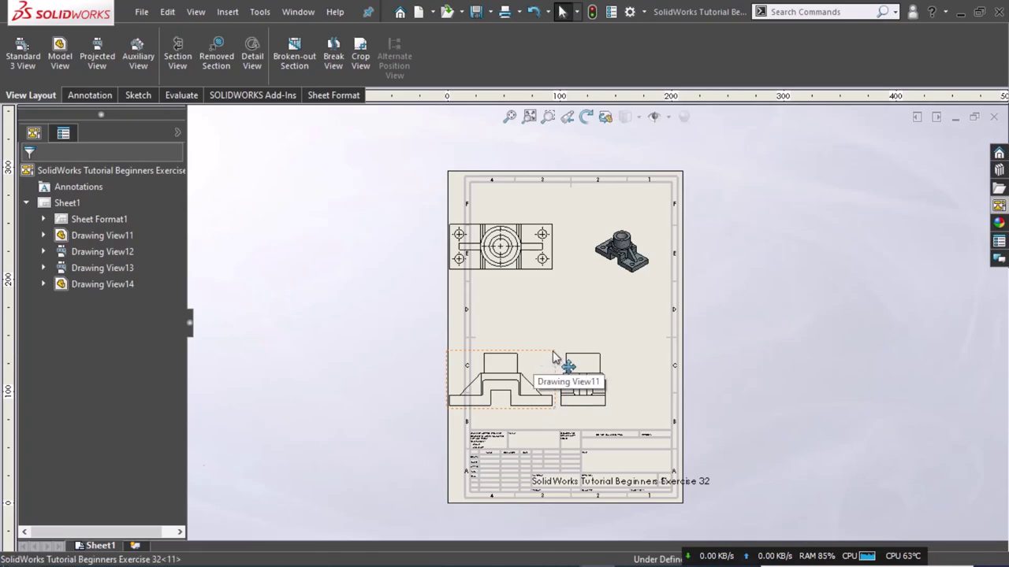
pyautogui.moveTo(554, 358); pyautogui.dragTo(585, 360)
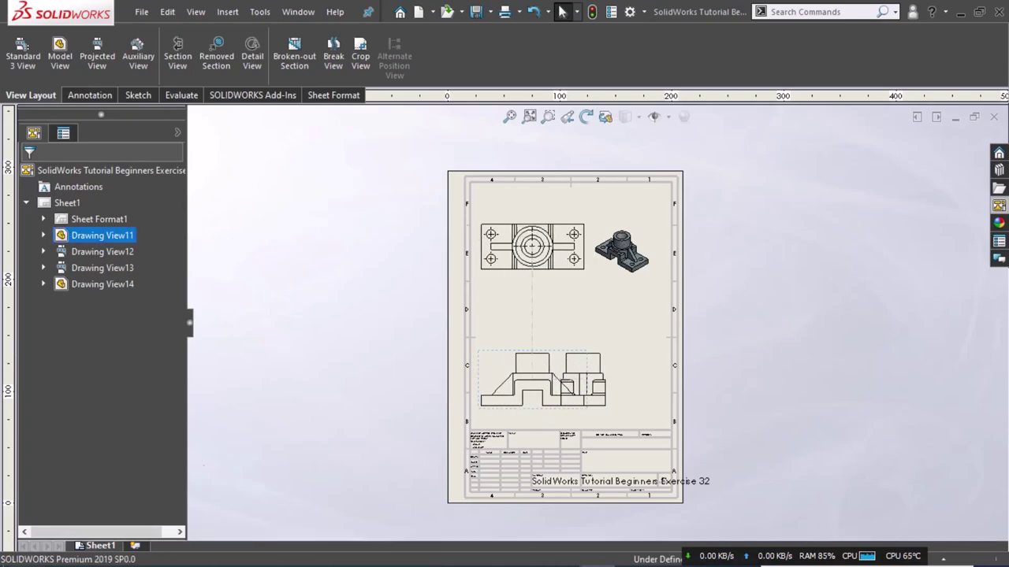
pyautogui.moveTo(610, 363); pyautogui.dragTo(659, 364)
pyautogui.click(630, 420)
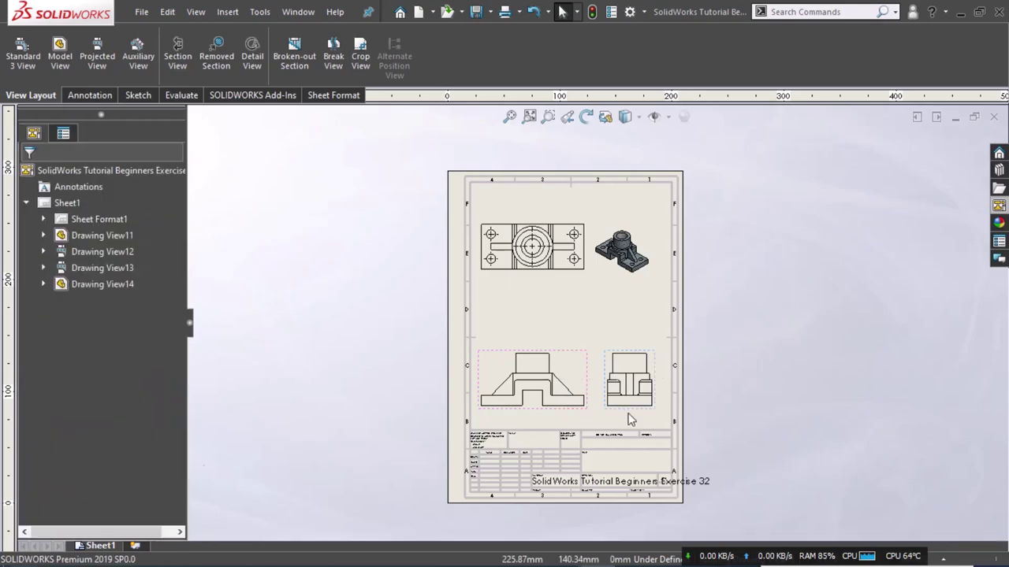
# Step: Zoom to the title block and switch to editing the sheet format
pyautogui.scroll(-2, 642, 482)
pyautogui.scroll(-2, 638, 449)
pyautogui.scroll(-2, 635, 449)
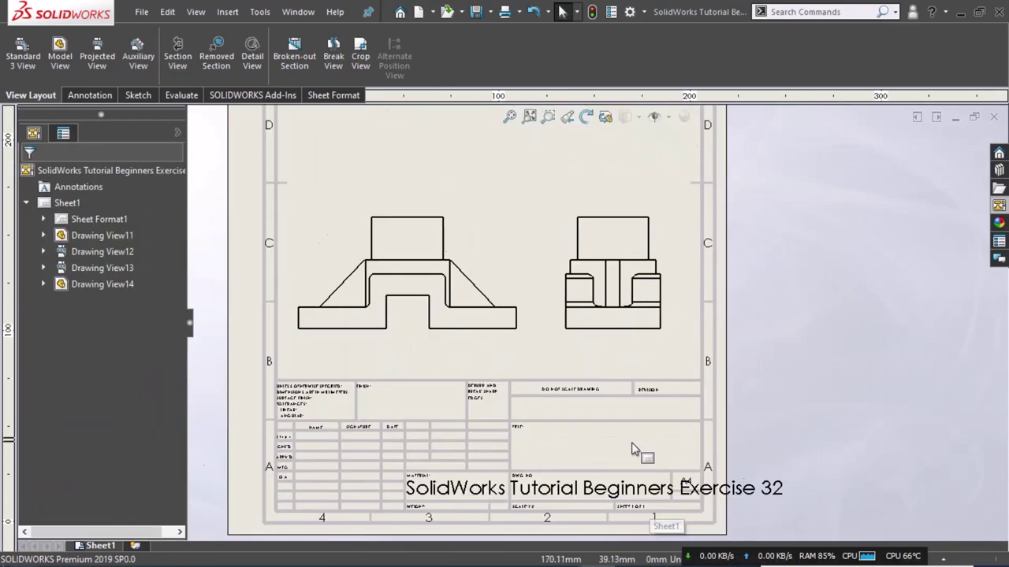
pyautogui.scroll(-1, 631, 447)
pyautogui.moveTo(610, 436); pyautogui.dragTo(557, 286, button='middle')
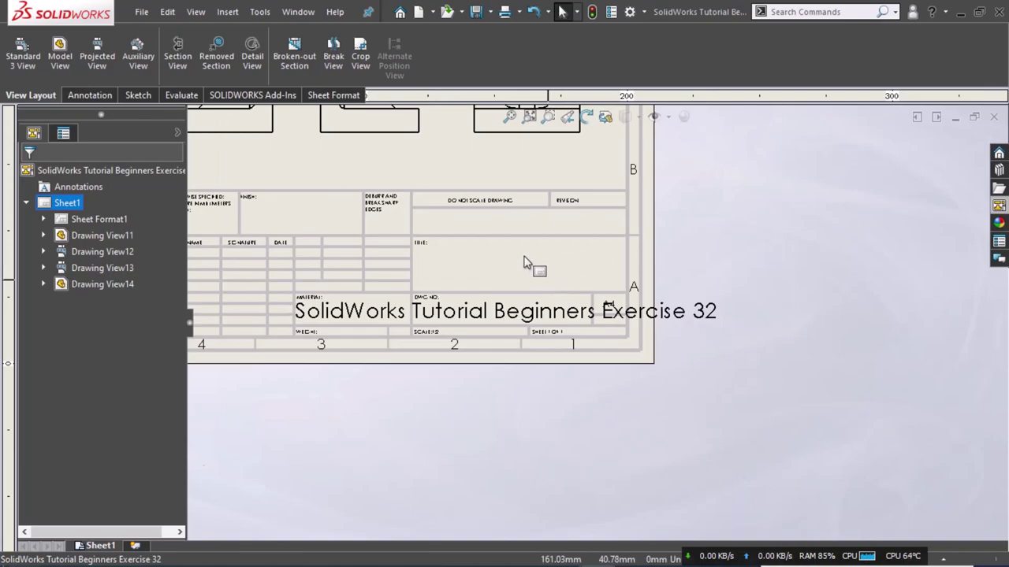
pyautogui.rightClick(524, 262)
pyautogui.click(569, 302)
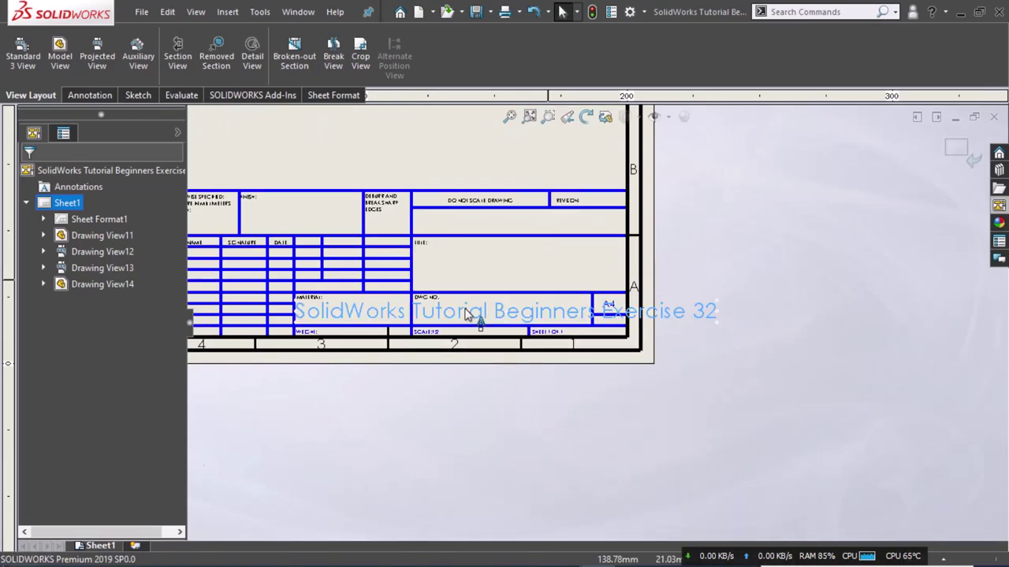
# Step: Change the title note to 'SolidWorks Beginners Exercise 32'
pyautogui.press('Delete')
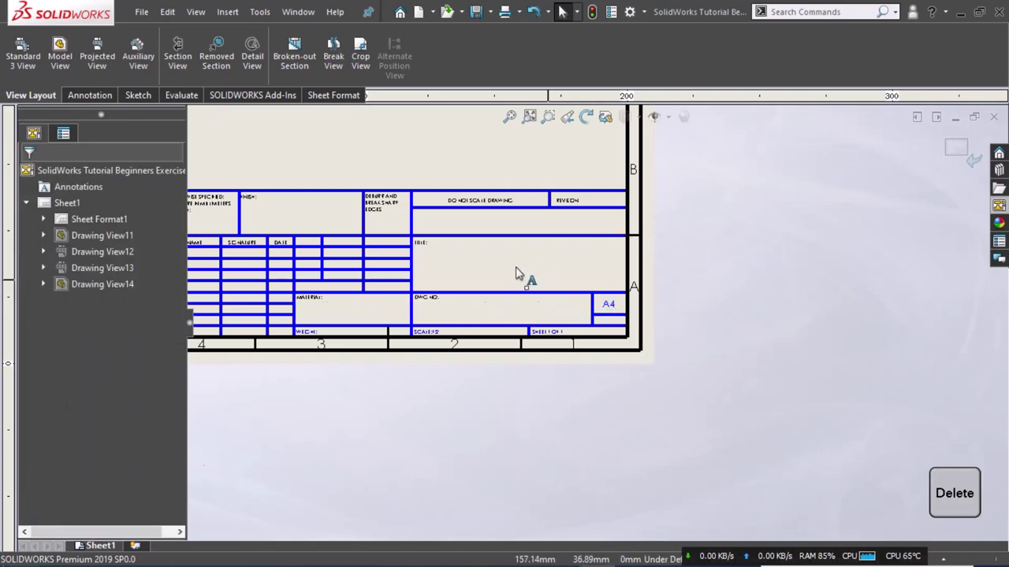
pyautogui.click(522, 272)
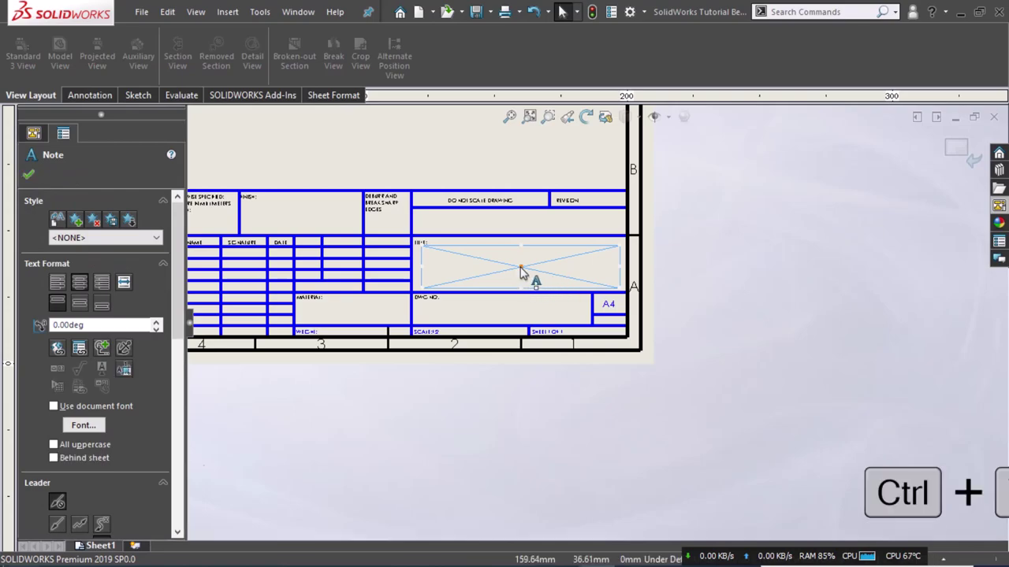
pyautogui.click(787, 279)
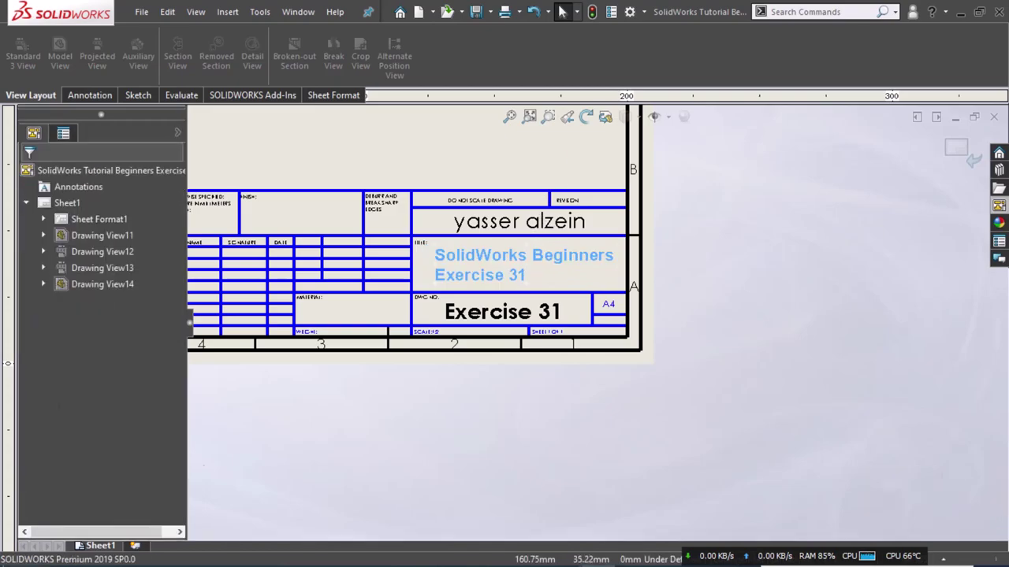
pyautogui.click(521, 273)
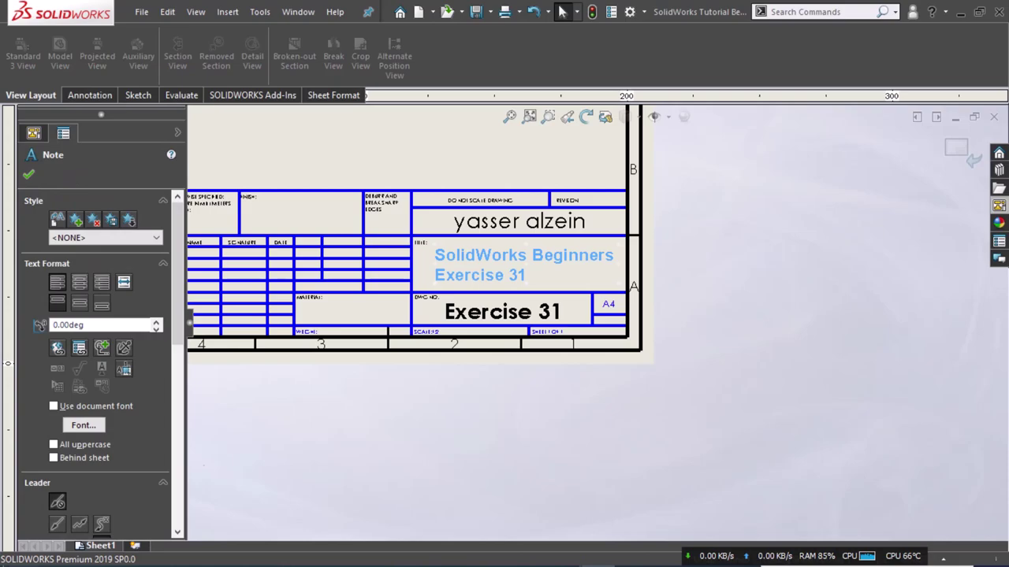
pyautogui.doubleClick(521, 273)
pyautogui.click(526, 275)
pyautogui.press('BackSpace')
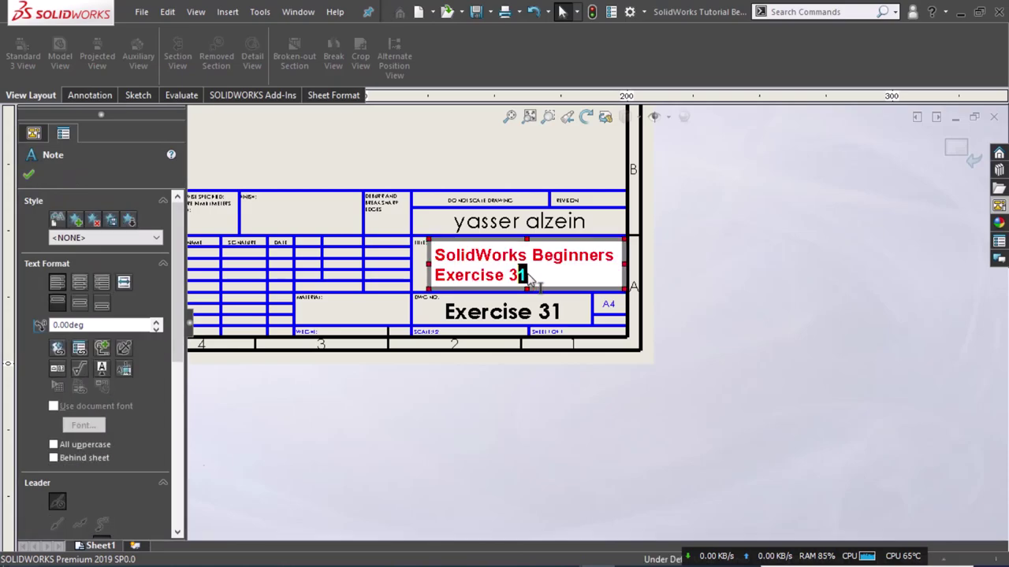
pyautogui.write('2')
pyautogui.click(556, 315)
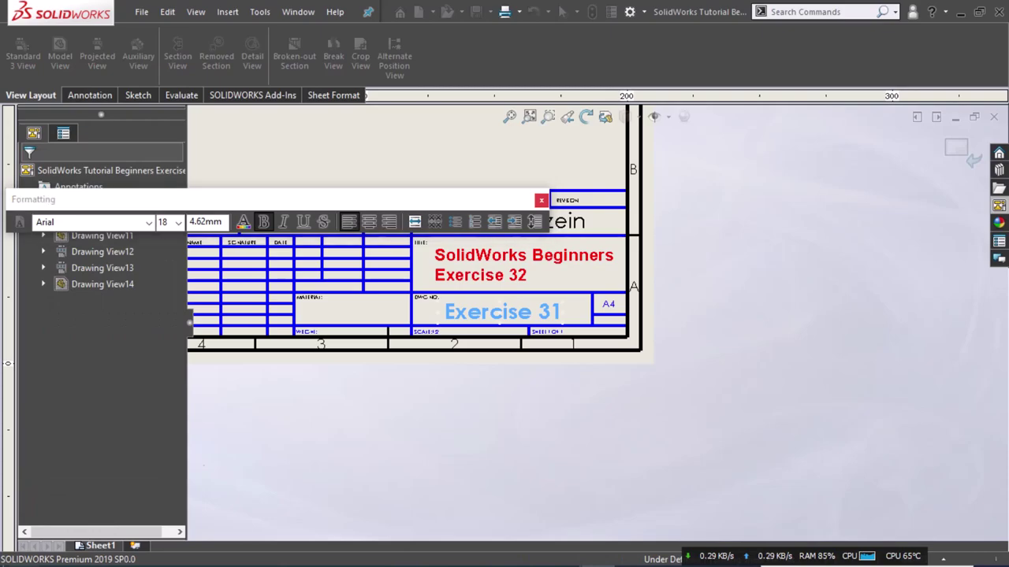
# Step: Change the drawing number note from Exercise 31 to Exercise 32
pyautogui.doubleClick(552, 312)
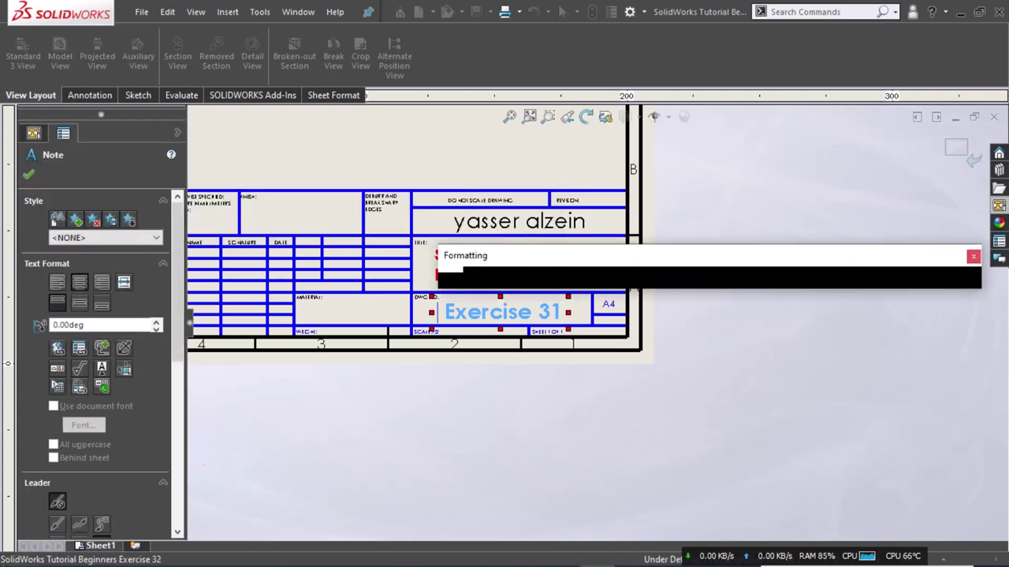
pyautogui.moveTo(553, 312); pyautogui.dragTo(577, 323)
pyautogui.write('2')
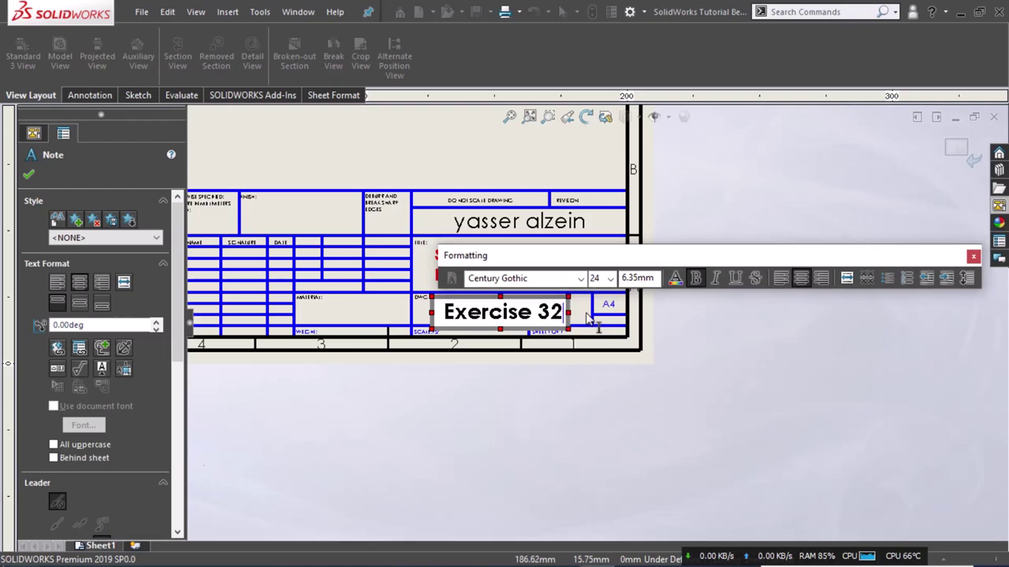
pyautogui.press('Escape')
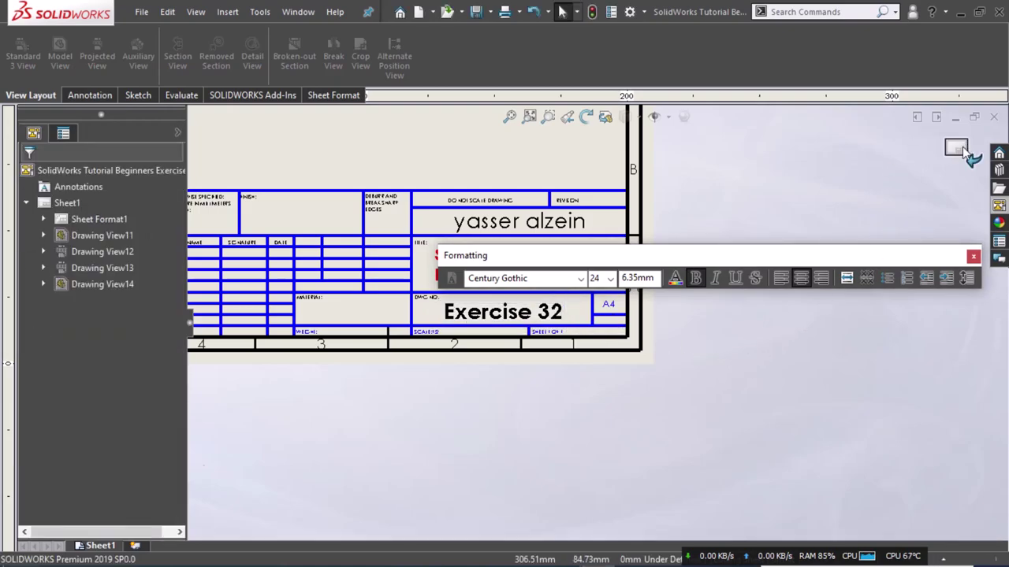
# Step: Exit sheet format editing and fit the whole sheet in the window
pyautogui.click(959, 151)
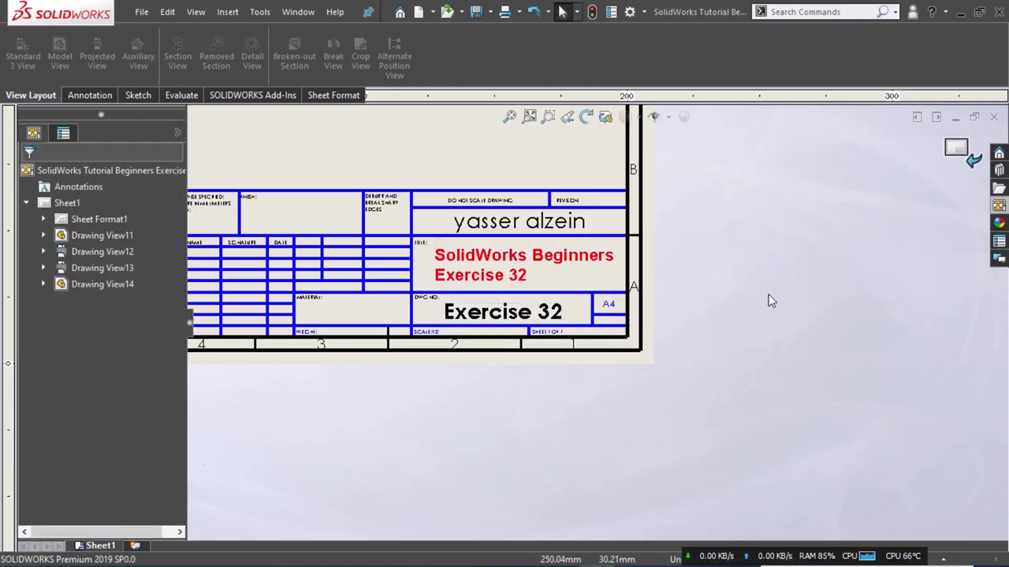
pyautogui.press('f')
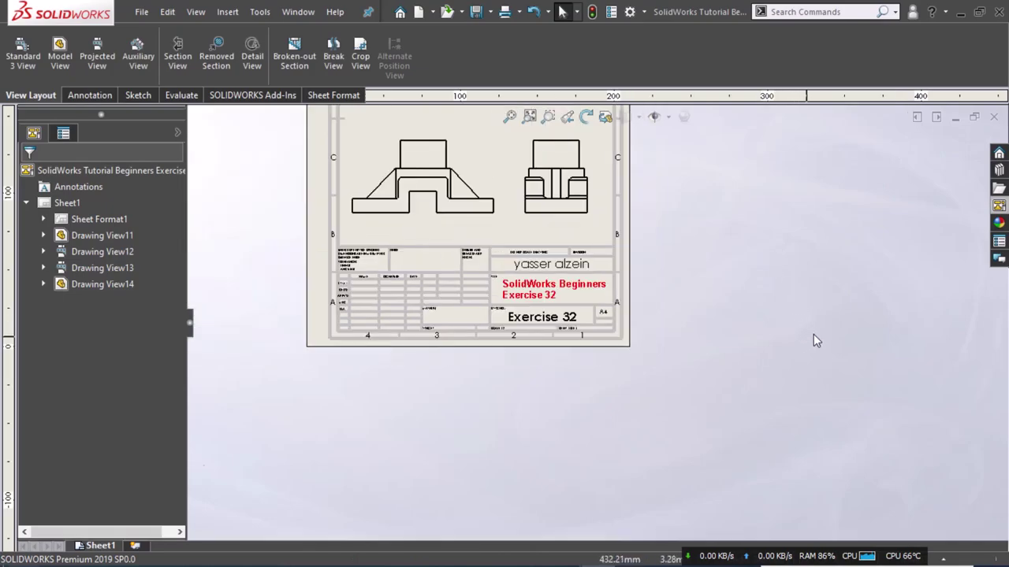
pyautogui.scroll(-2, 687, 173)
pyautogui.scroll(3, 658, 190)
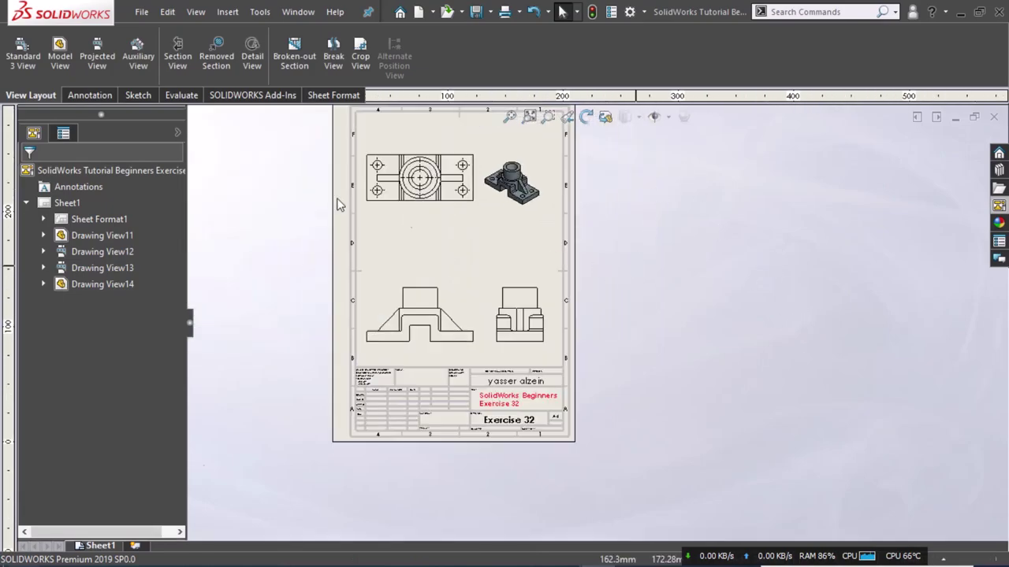
pyautogui.click(89, 95)
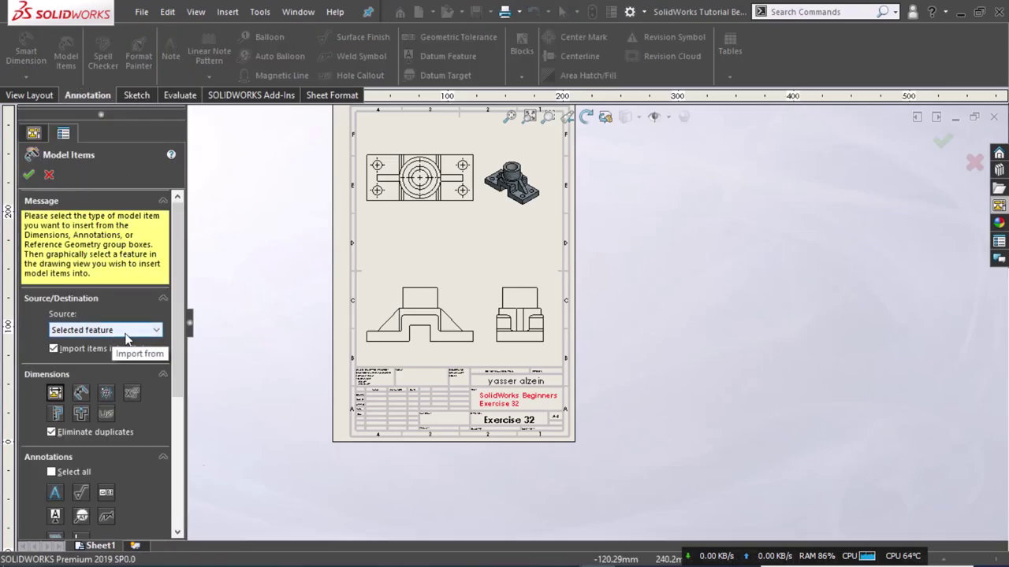
# Step: Insert Model Items dimensions from the entire model into the views
pyautogui.scroll(1, 126, 337)
pyautogui.scroll(-3, 95, 355)
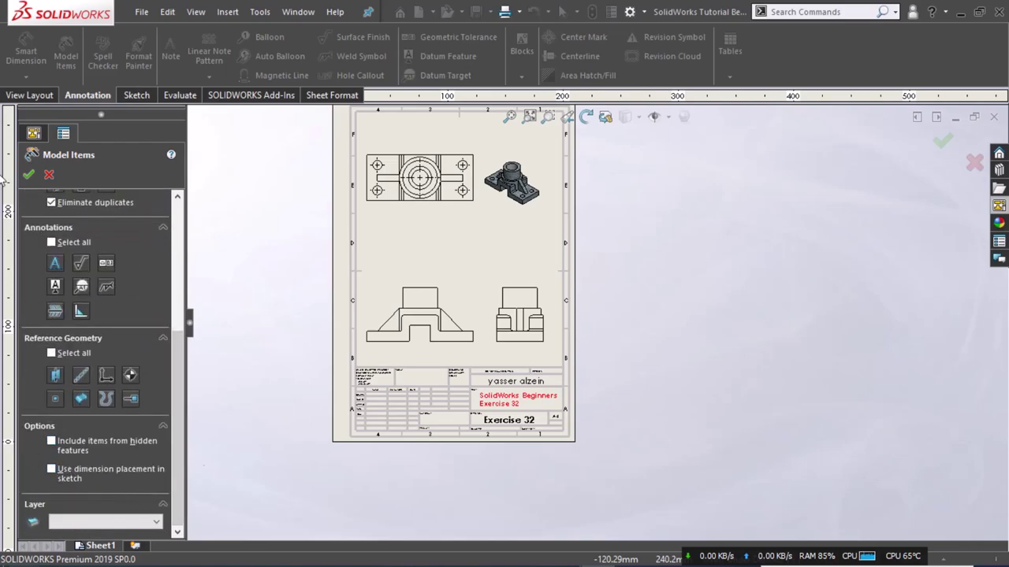
pyautogui.click(32, 173)
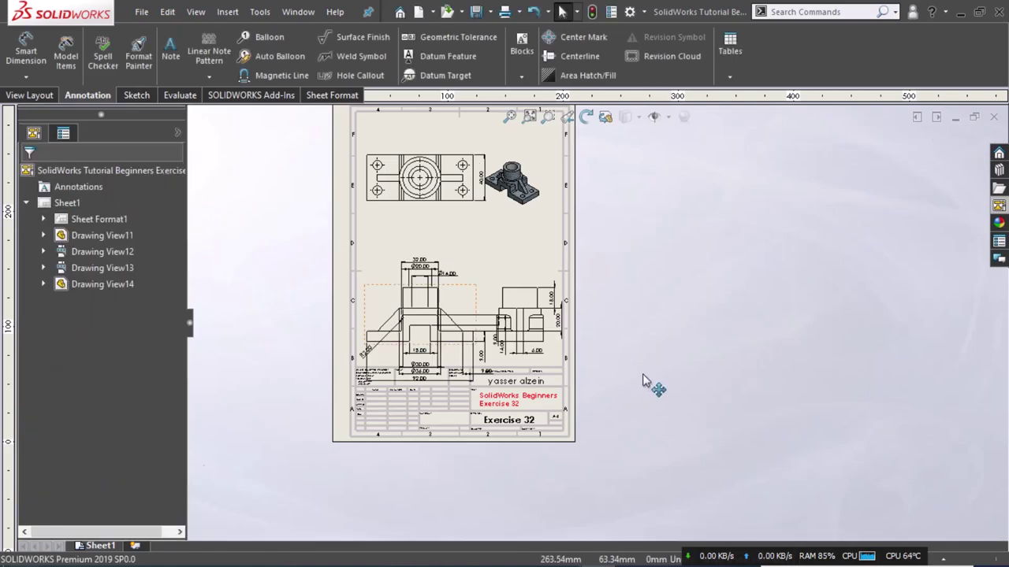
# Step: Drag the top view down toward the dimensioned front view and check the layout
pyautogui.scroll(-1, 602, 364)
pyautogui.scroll(-1, 596, 279)
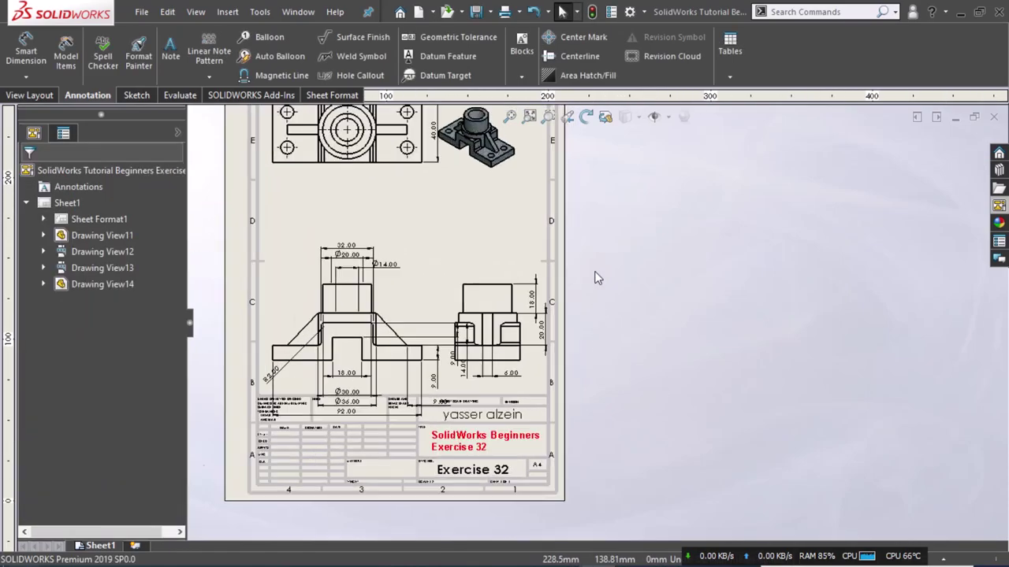
pyautogui.scroll(-1, 645, 316)
pyautogui.scroll(1, 483, 385)
pyautogui.scroll(-1, 447, 226)
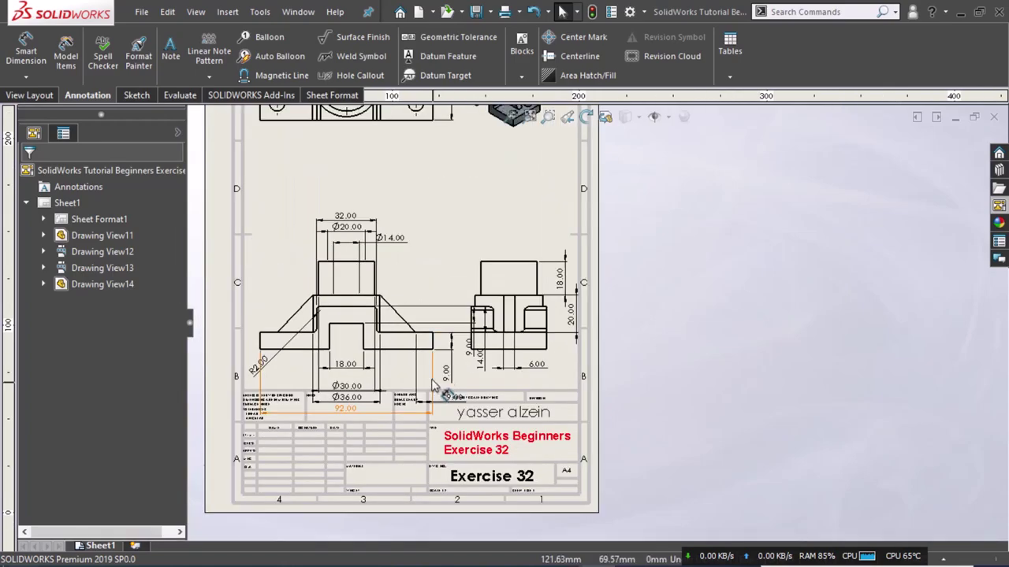
pyautogui.click(452, 238)
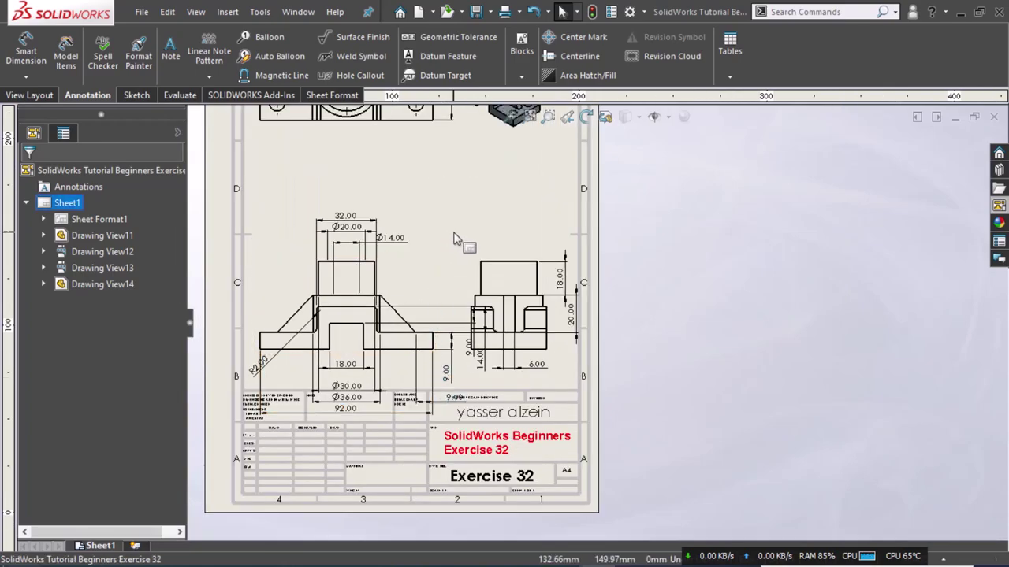
pyautogui.scroll(1, 445, 234)
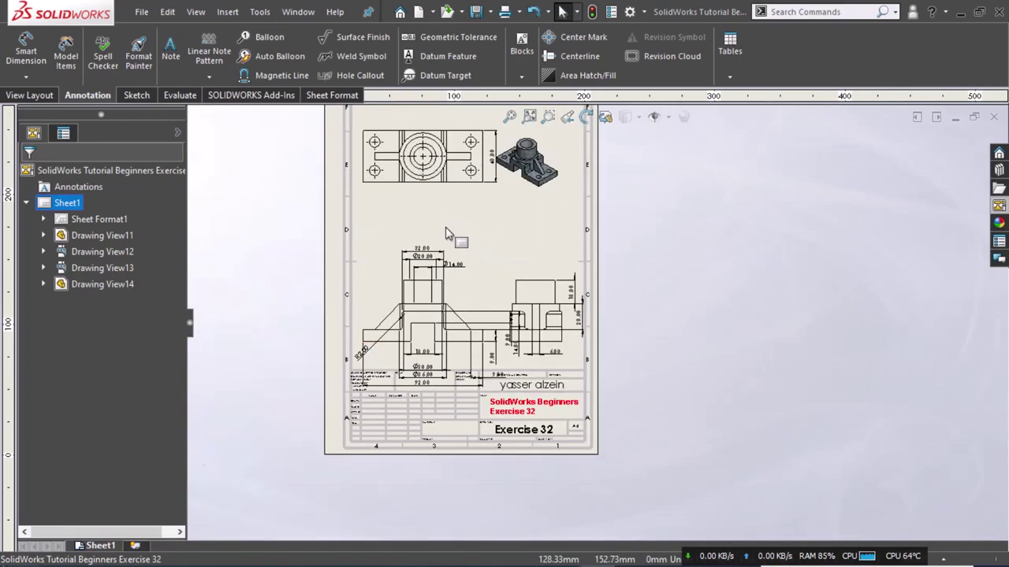
pyautogui.scroll(-1, 552, 232)
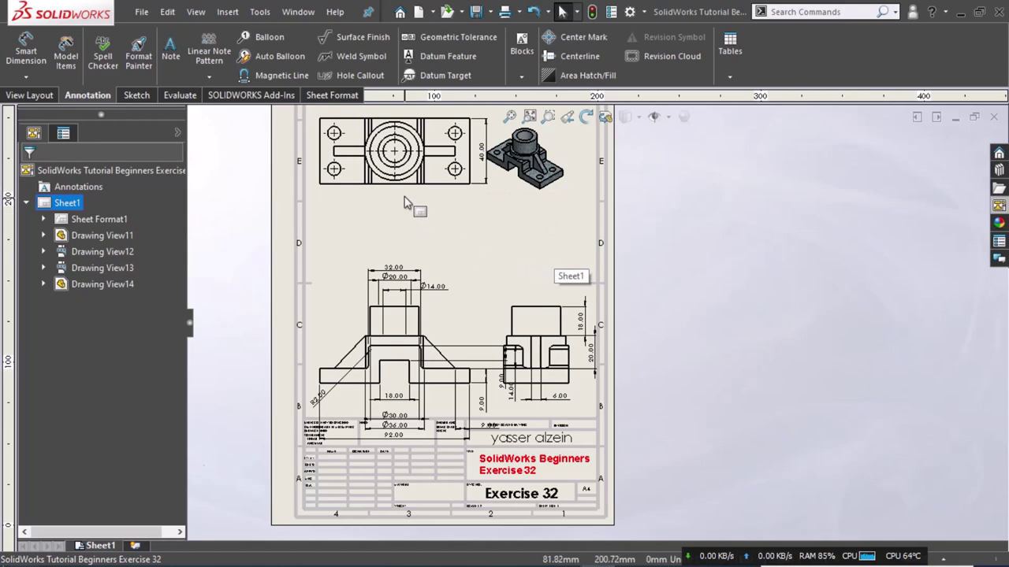
pyautogui.moveTo(405, 205); pyautogui.dragTo(406, 245)
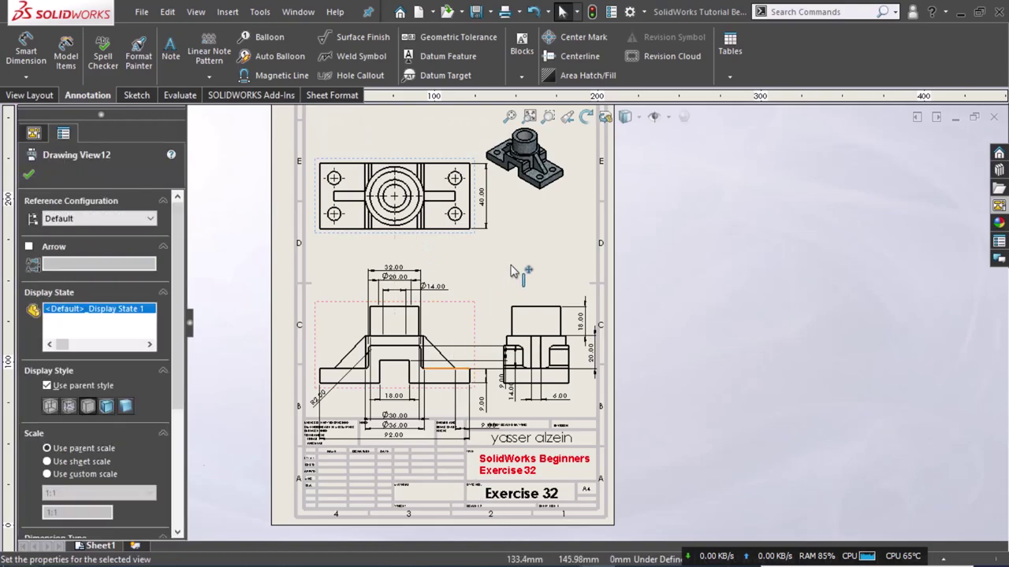
pyautogui.press('Escape')
pyautogui.scroll(-1, 511, 271)
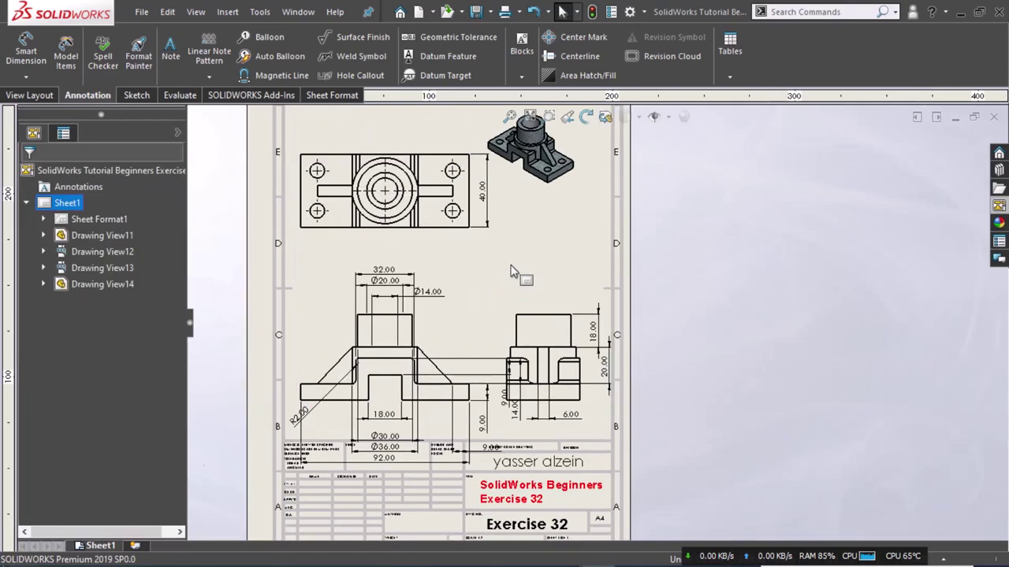
pyautogui.scroll(-1, 511, 272)
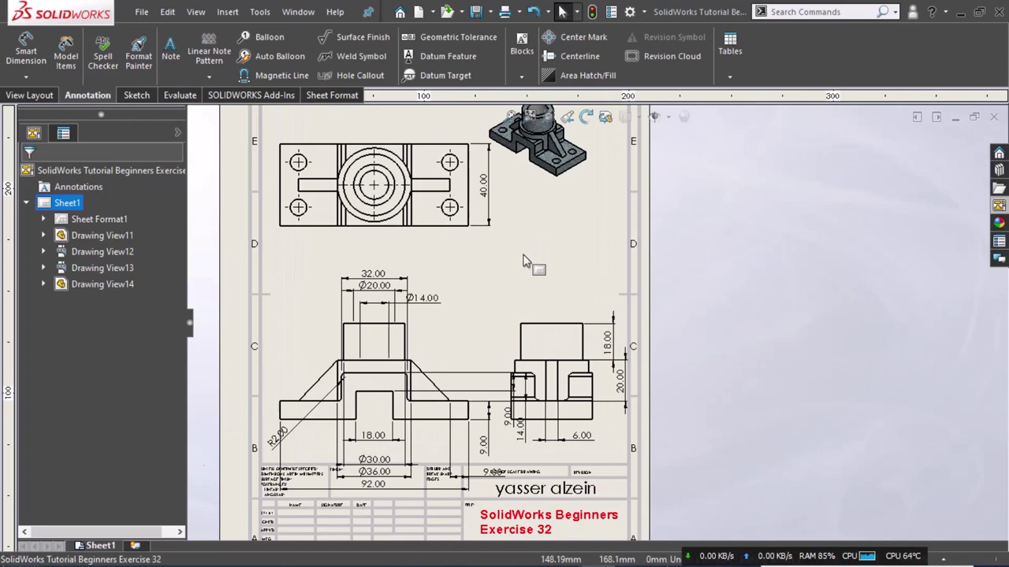
pyautogui.keyDown('ctrl'); pyautogui.moveTo(507, 451); pyautogui.dragTo(511, 380, button='middle'); pyautogui.keyUp('ctrl')
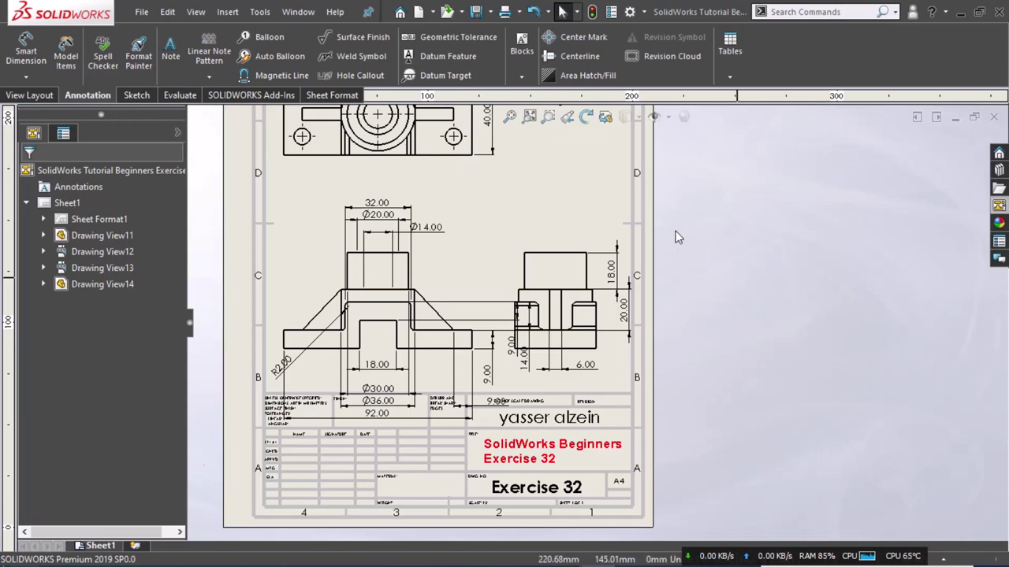
pyautogui.moveTo(675, 230); pyautogui.dragTo(684, 289, button='middle')
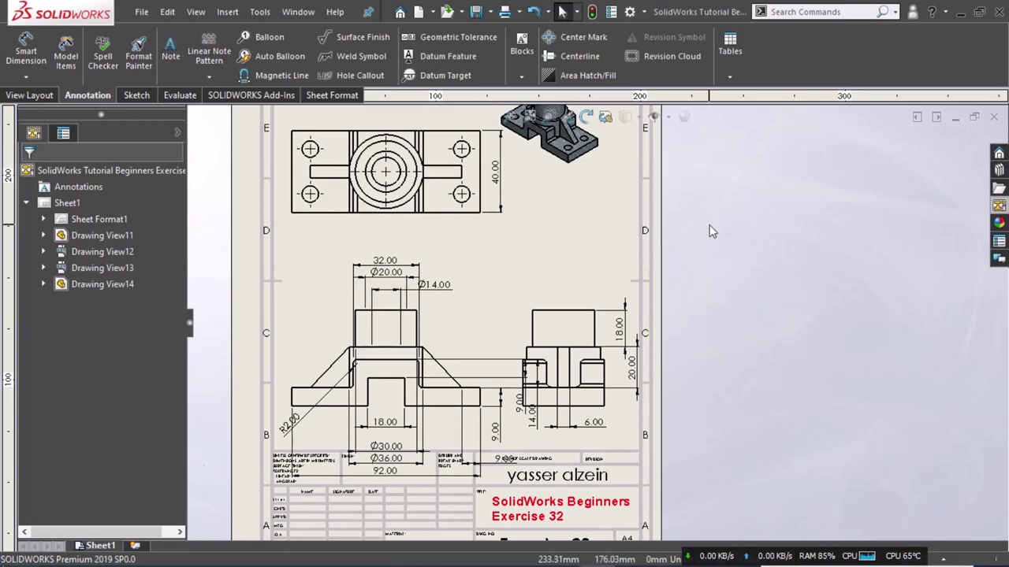
# Step: Move the Ø14.00 and Ø20.00 dimensions onto the top view's circle
pyautogui.click(398, 271)
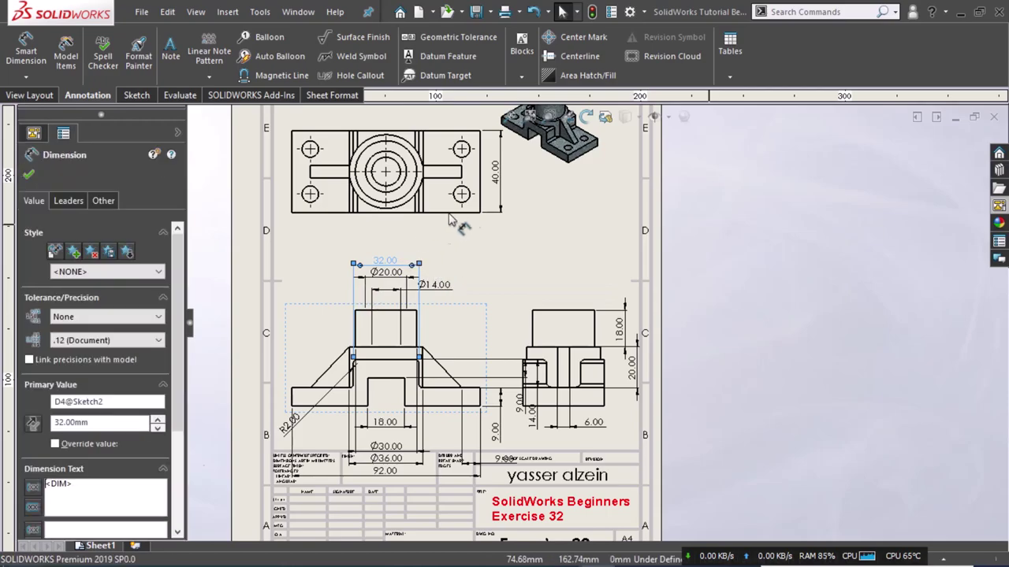
pyautogui.scroll(-2, 478, 213)
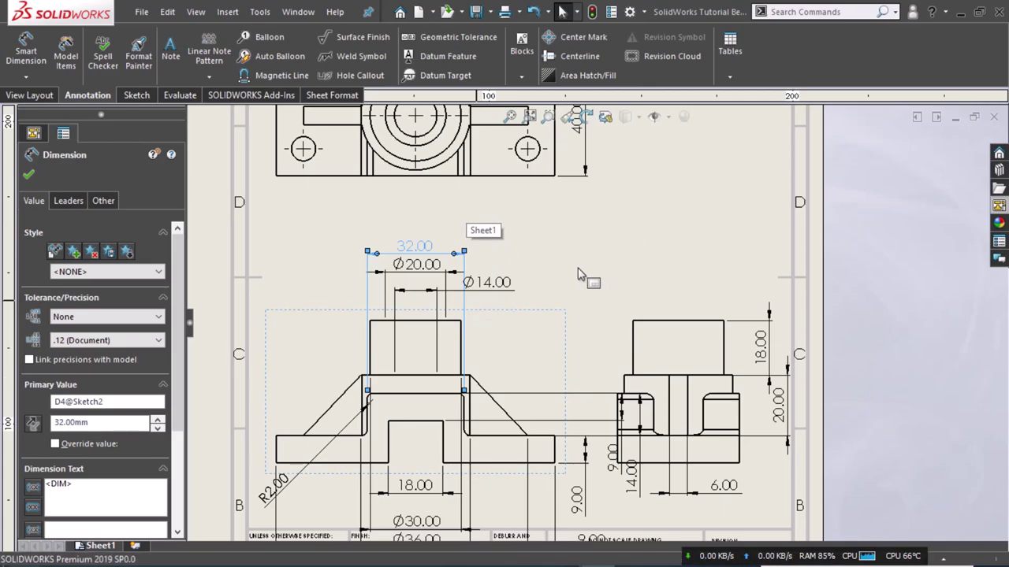
pyautogui.moveTo(581, 275); pyautogui.dragTo(604, 293, button='middle')
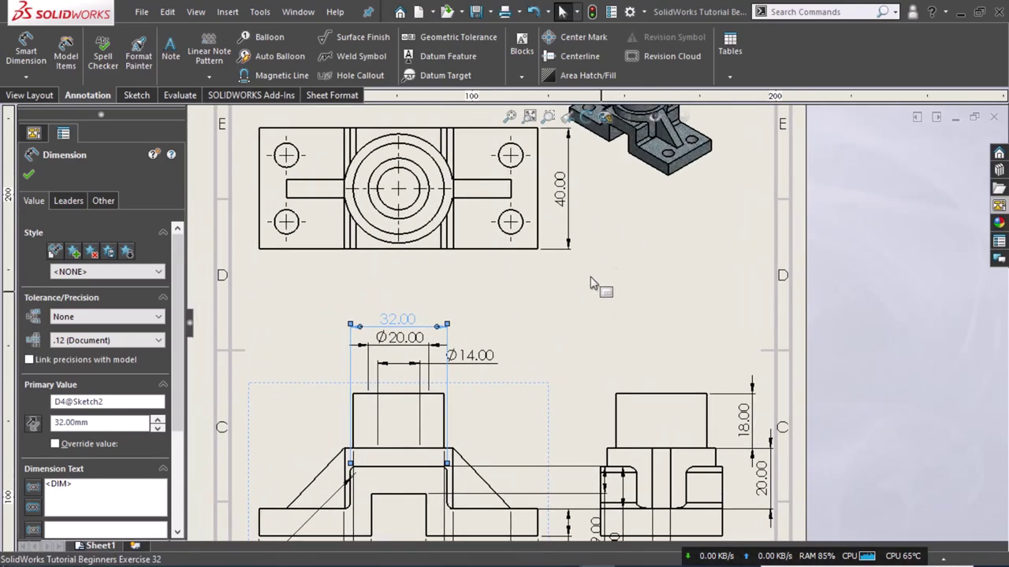
pyautogui.press('Escape')
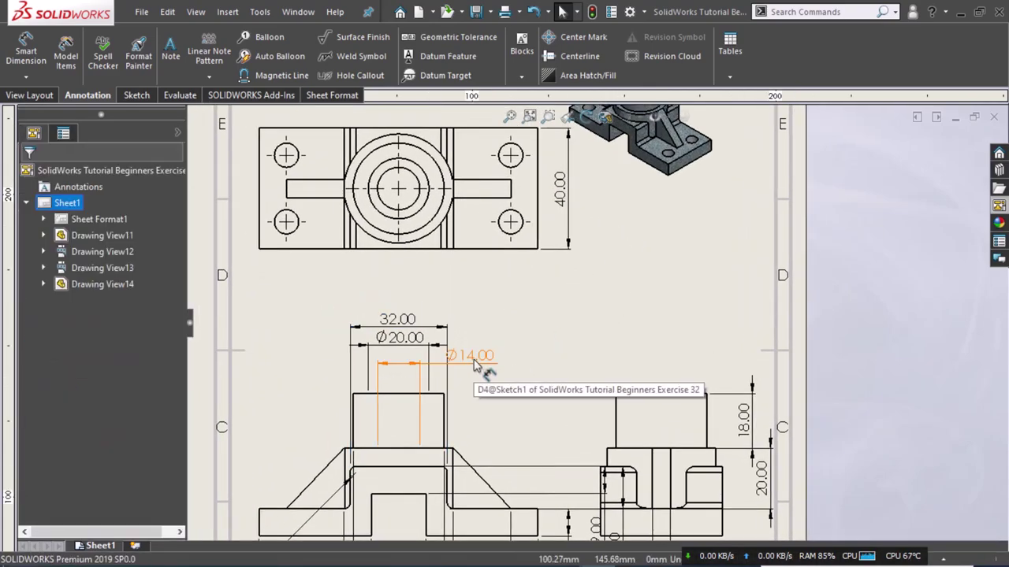
pyautogui.keyDown('shift'); pyautogui.moveTo(476, 364); pyautogui.dragTo(426, 238); pyautogui.keyUp('shift')
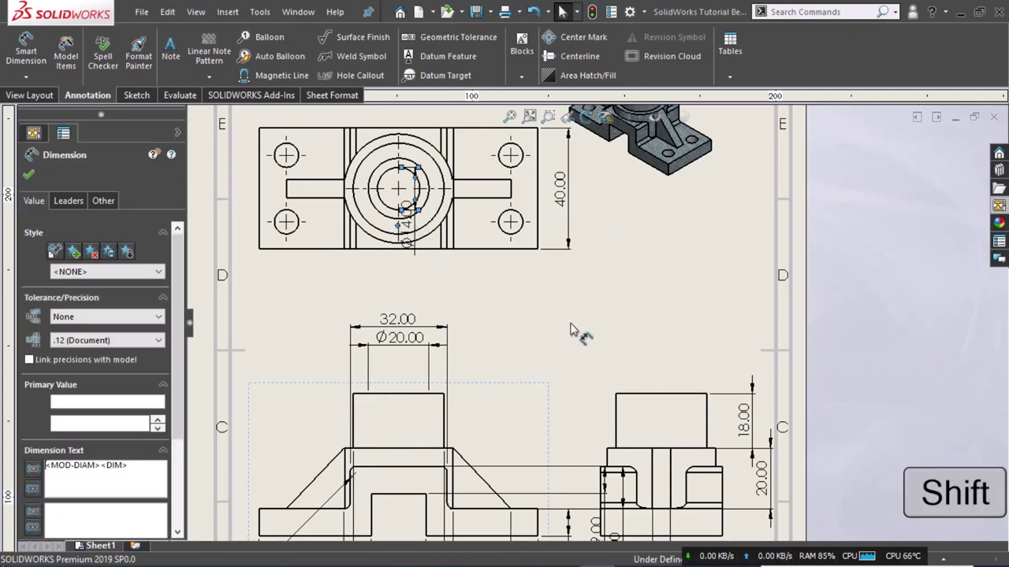
pyautogui.keyDown('shift'); pyautogui.moveTo(406, 349); pyautogui.dragTo(406, 225); pyautogui.keyUp('shift')
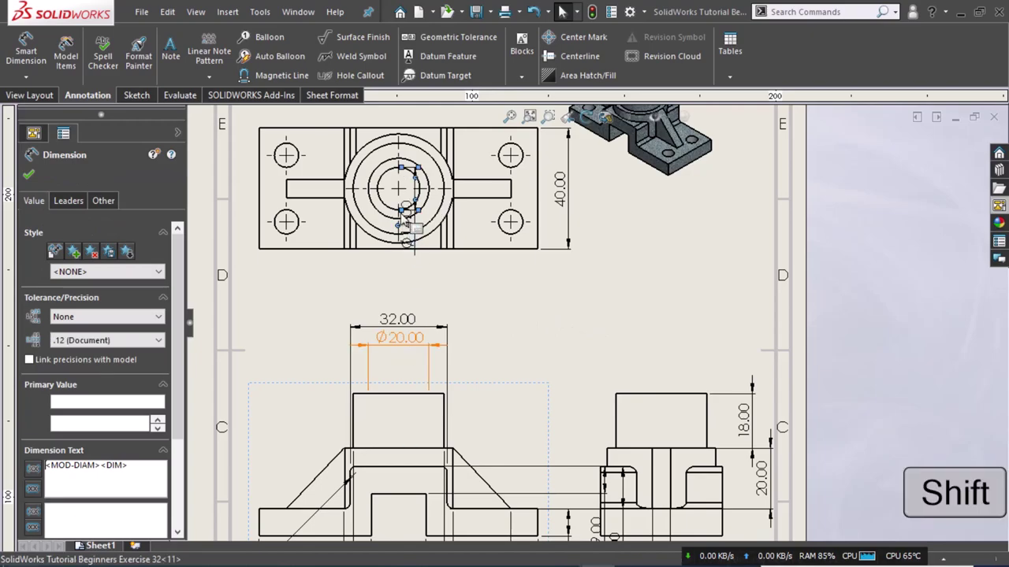
pyautogui.click(536, 313)
pyautogui.press('shift')
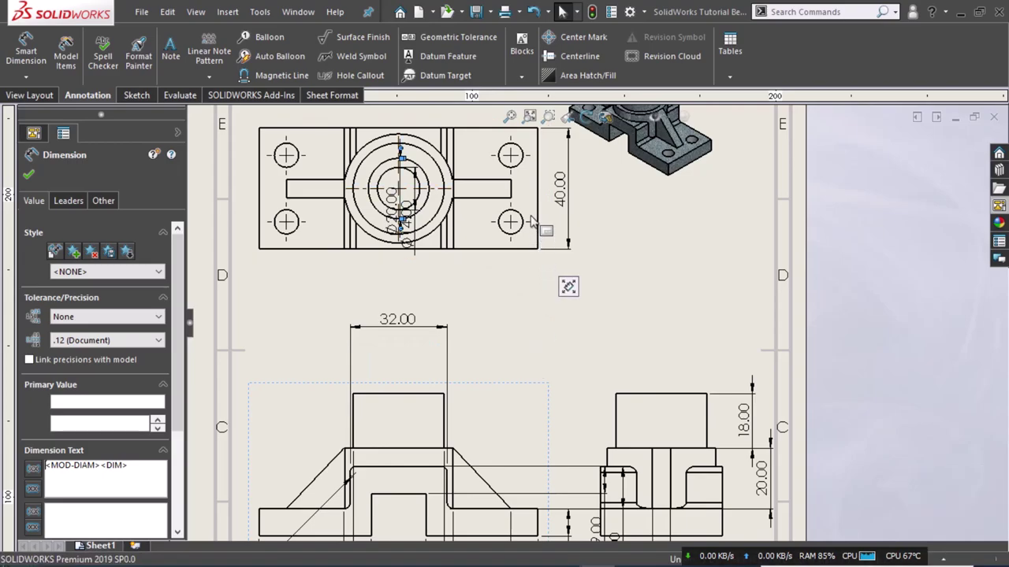
pyautogui.press('Escape')
# Step: Shift-drag the Ø36.00 and Ø30.00 diameters onto the top view
pyautogui.scroll(-3, 532, 225)
pyautogui.scroll(2, 526, 237)
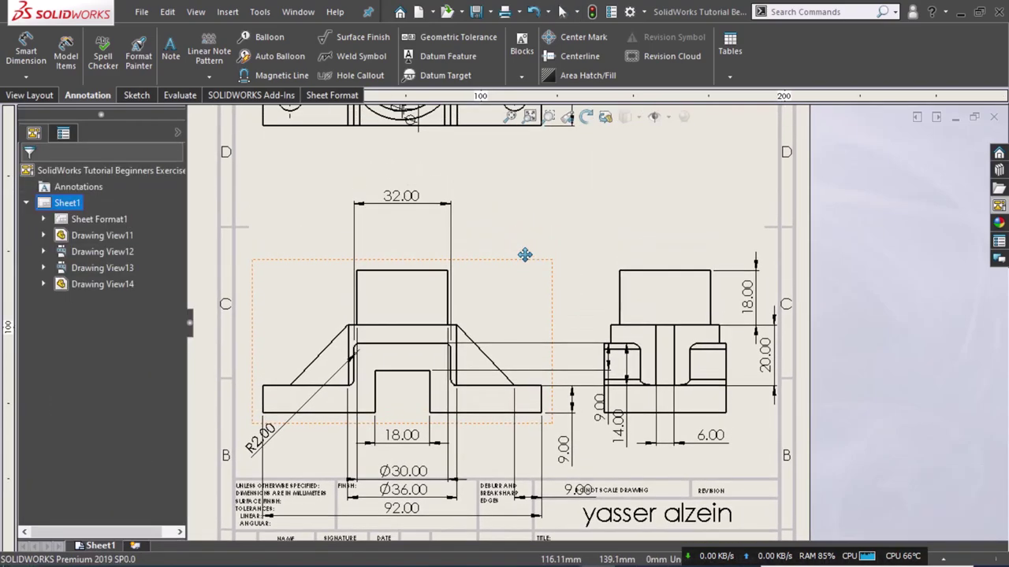
pyautogui.moveTo(411, 374); pyautogui.dragTo(418, 223)
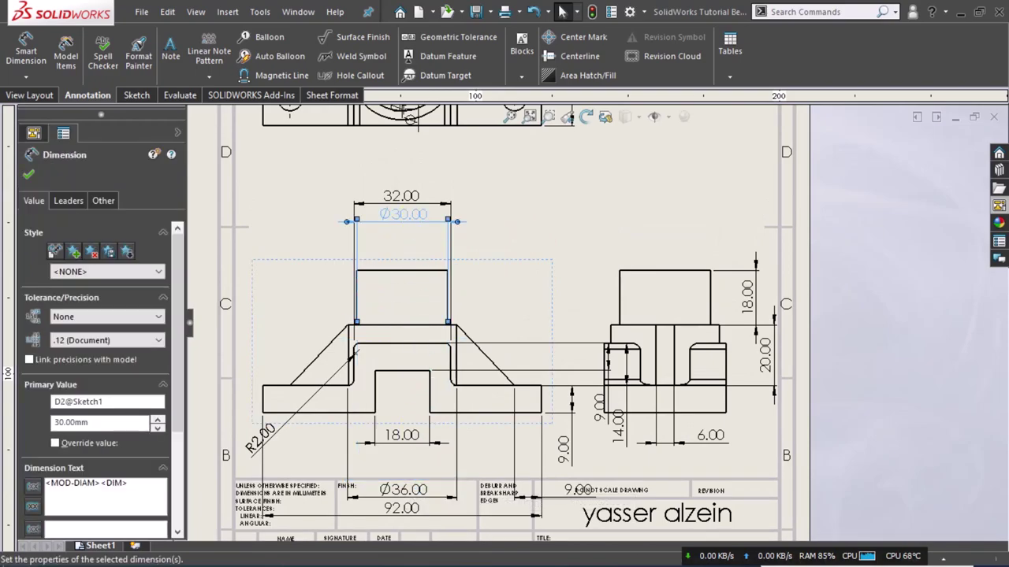
pyautogui.moveTo(407, 398); pyautogui.dragTo(403, 180)
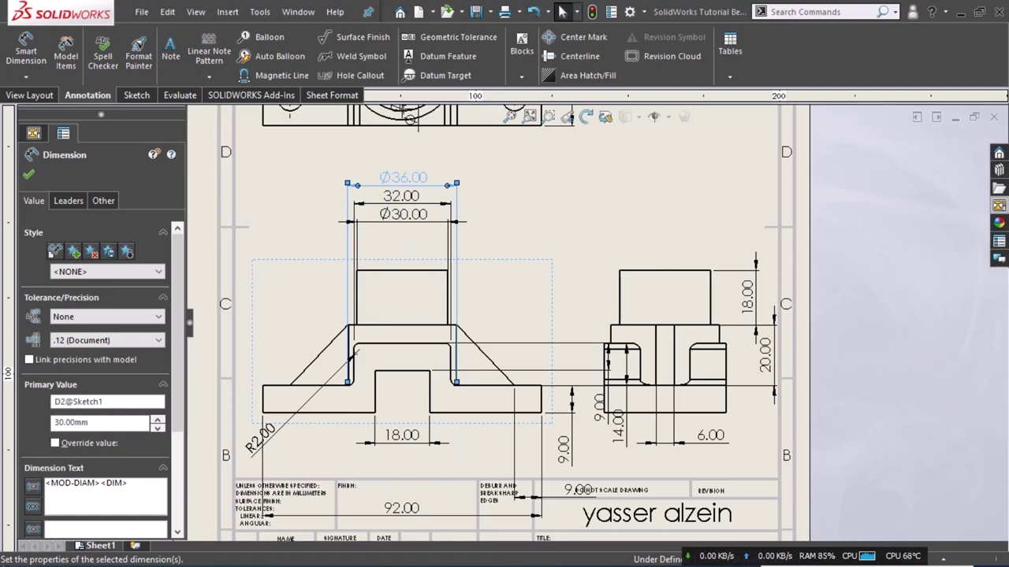
pyautogui.moveTo(450, 337)
pyautogui.mouseDown(button='middle')
pyautogui.moveTo(426, 423)
pyautogui.moveTo(444, 421)
pyautogui.mouseUp(button='middle')
pyautogui.click(440, 424)
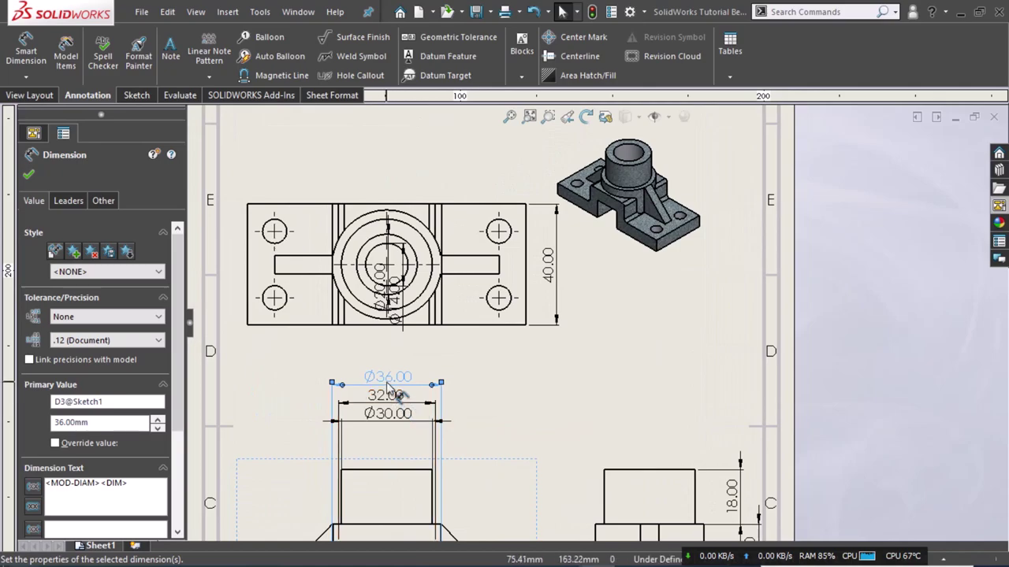
pyautogui.press('shift')
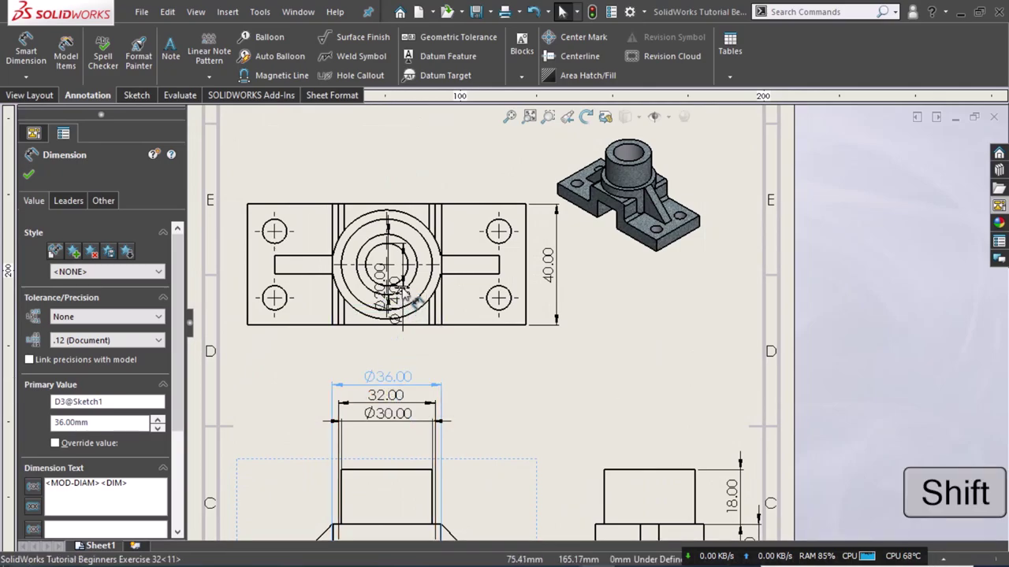
pyautogui.keyDown('shift'); pyautogui.moveTo(412, 302); pyautogui.dragTo(418, 291); pyautogui.keyUp('shift')
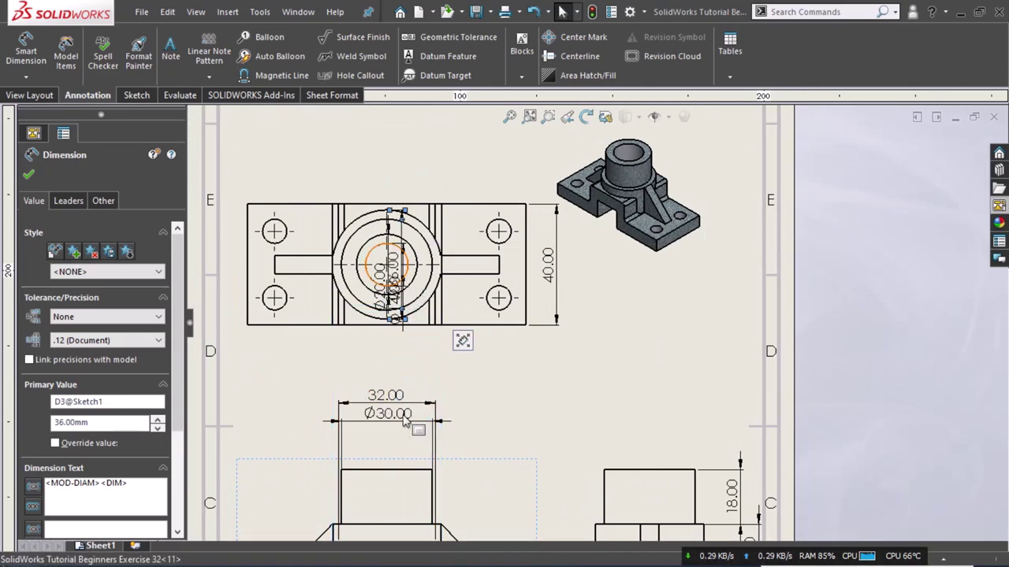
pyautogui.moveTo(397, 406); pyautogui.dragTo(410, 298)
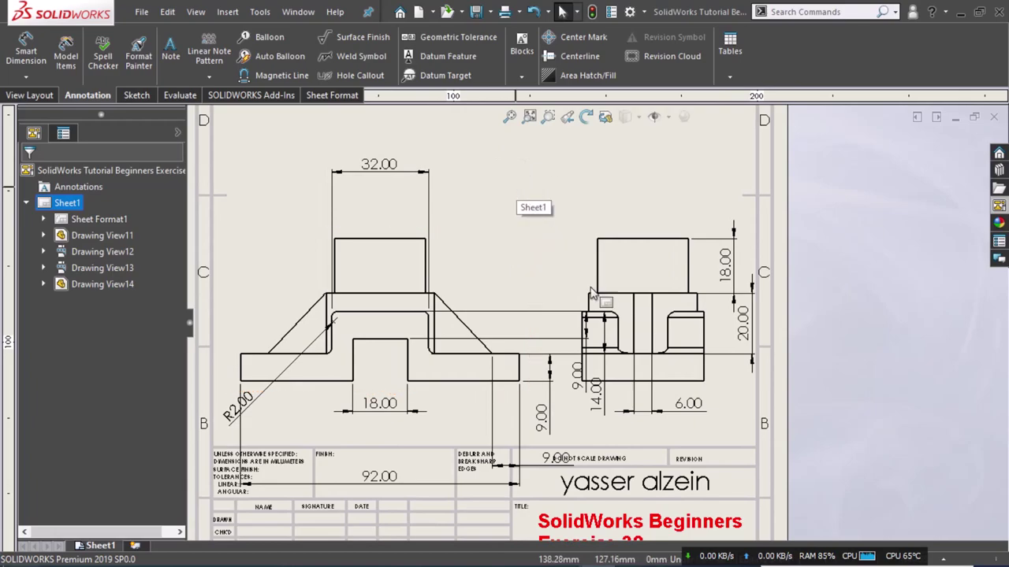
# Step: Move the side view's 9.00 dimension into the front view's cutout
pyautogui.moveTo(592, 351)
pyautogui.keyDown('shift'); pyautogui.mouseDown()
pyautogui.moveTo(483, 321)
pyautogui.moveTo(483, 296)
pyautogui.moveTo(380, 361)
pyautogui.mouseUp(); pyautogui.keyUp('shift')
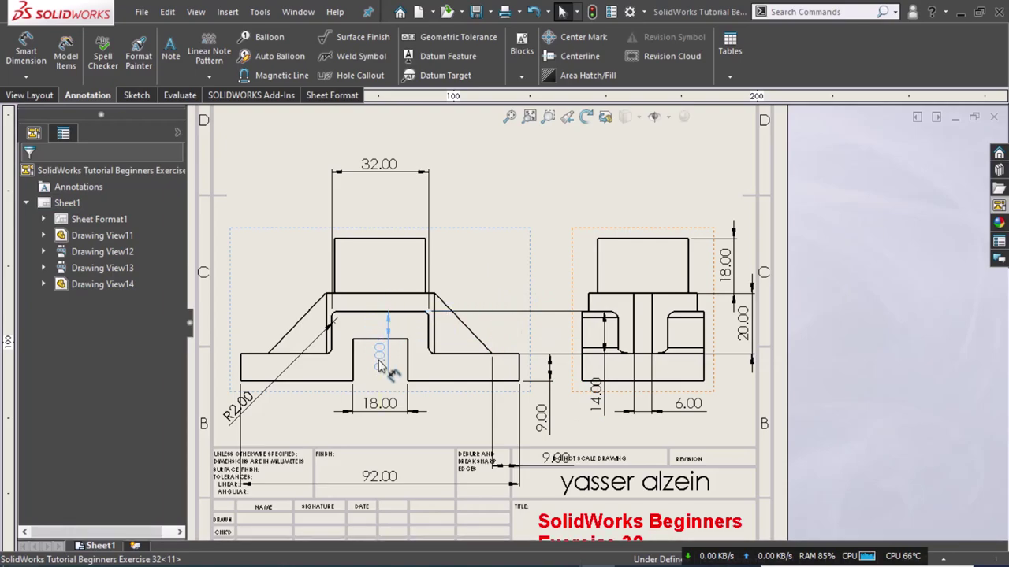
pyautogui.keyDown('shift'); pyautogui.moveTo(379, 367); pyautogui.dragTo(380, 367); pyautogui.keyUp('shift')
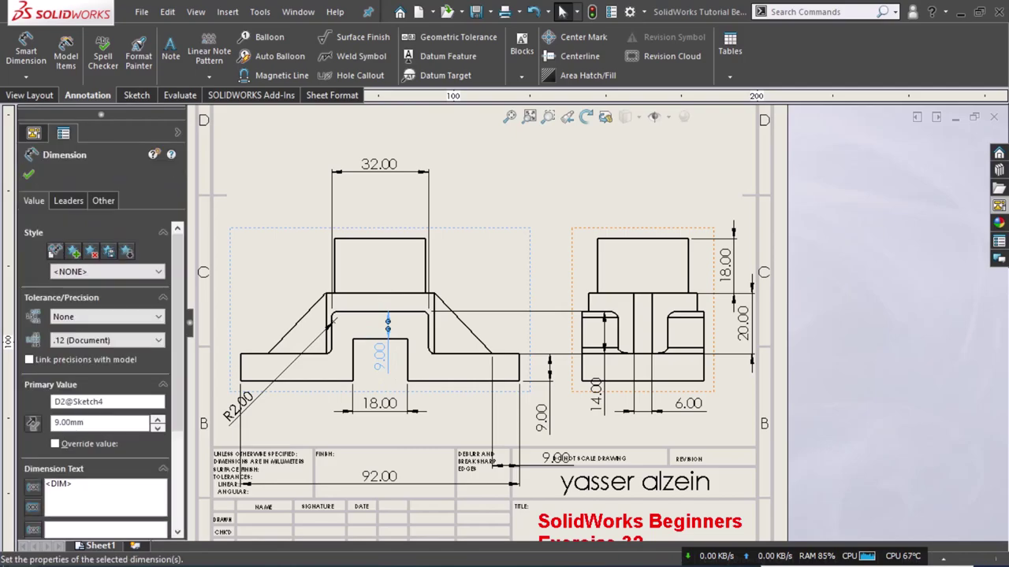
pyautogui.scroll(1, 599, 425)
pyautogui.scroll(3, 478, 465)
pyautogui.scroll(1, 479, 466)
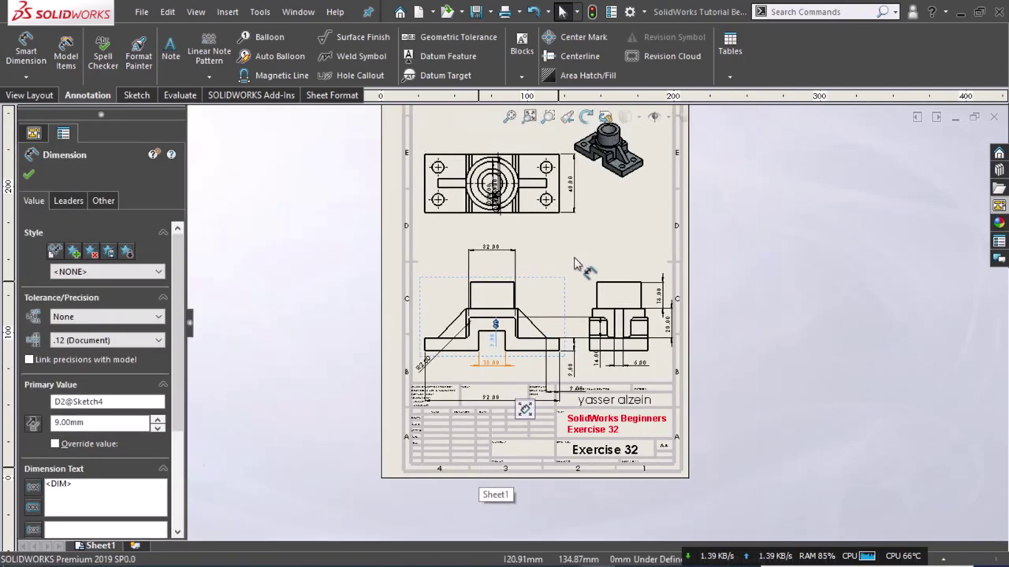
pyautogui.scroll(-1, 478, 466)
# Step: Set all dimensions' precision to None so they show whole numbers
pyautogui.click(559, 258)
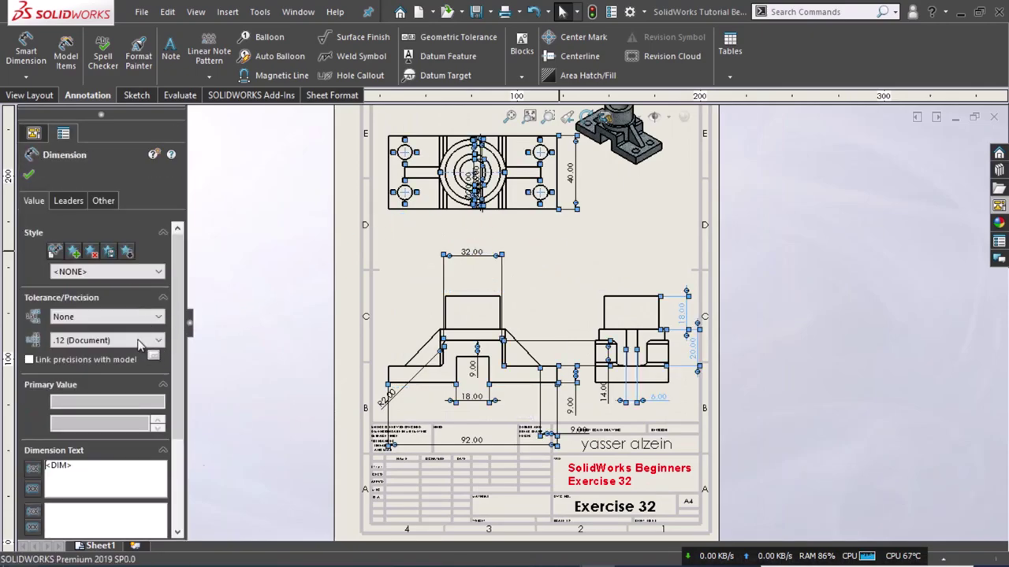
pyautogui.click(143, 345)
pyautogui.click(90, 359)
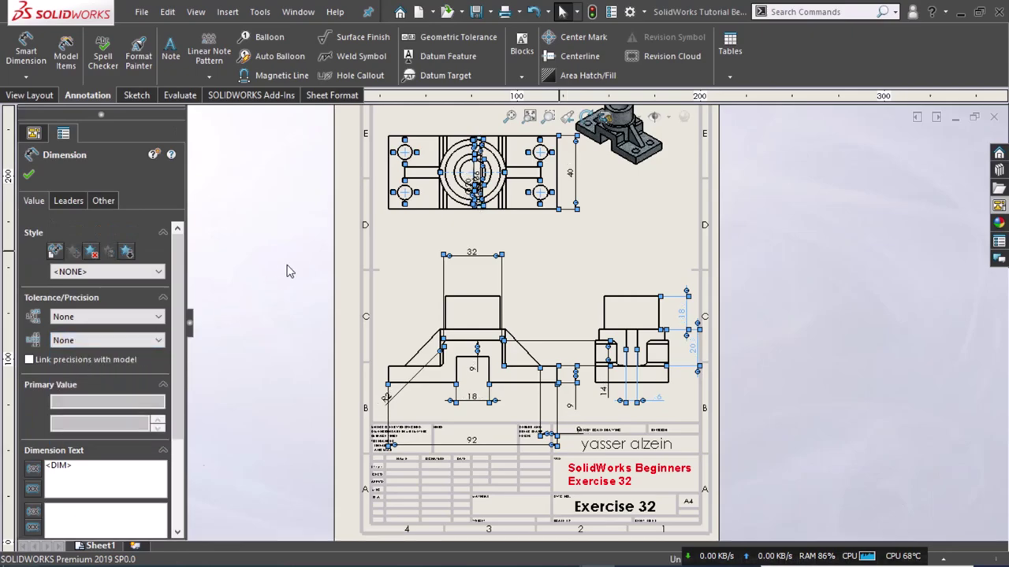
pyautogui.click(539, 296)
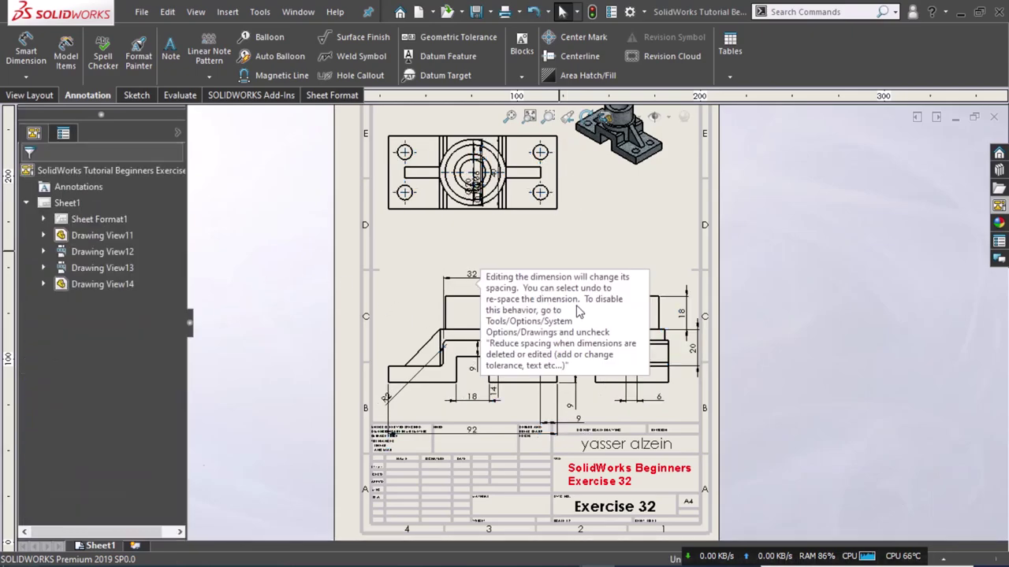
pyautogui.click(725, 357)
# Step: Move the 6 dimension from the side view onto the top view
pyautogui.scroll(-2, 729, 358)
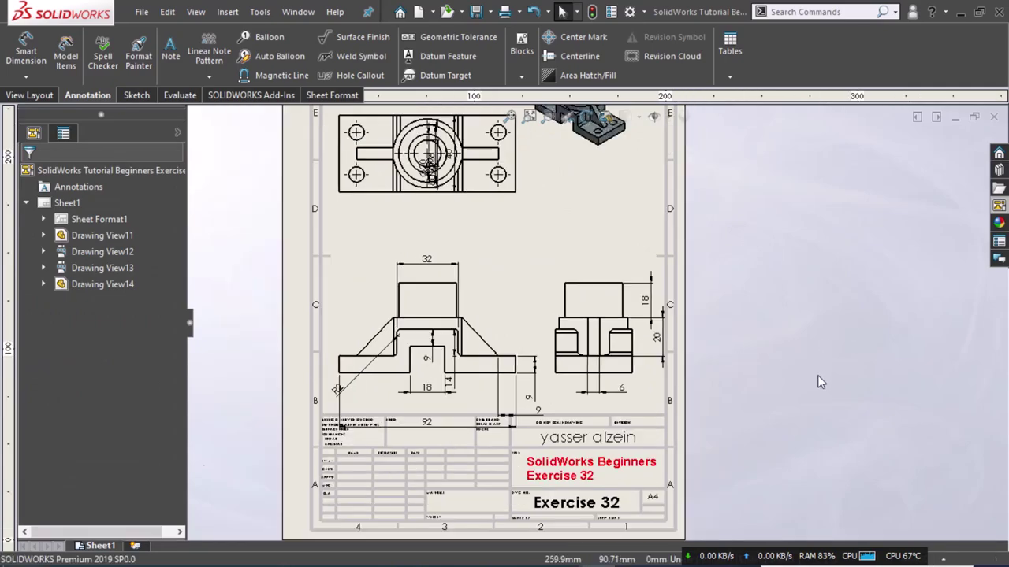
pyautogui.scroll(2, 817, 382)
pyautogui.scroll(-2, 702, 290)
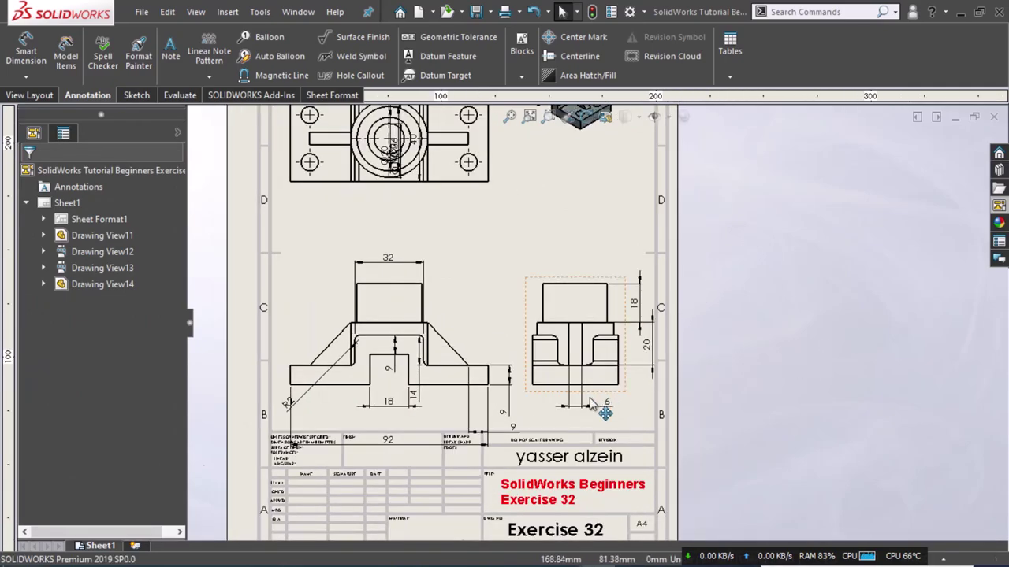
pyautogui.keyDown('shift'); pyautogui.moveTo(603, 412); pyautogui.dragTo(402, 193); pyautogui.keyUp('shift')
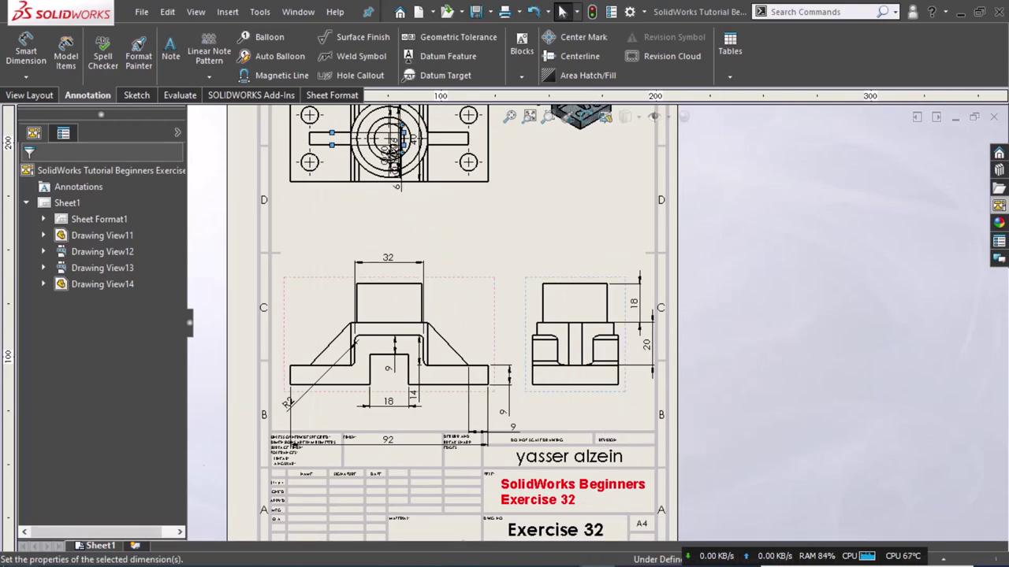
# Step: Move the 20 and 18 height dimensions onto the front view
pyautogui.click(714, 369)
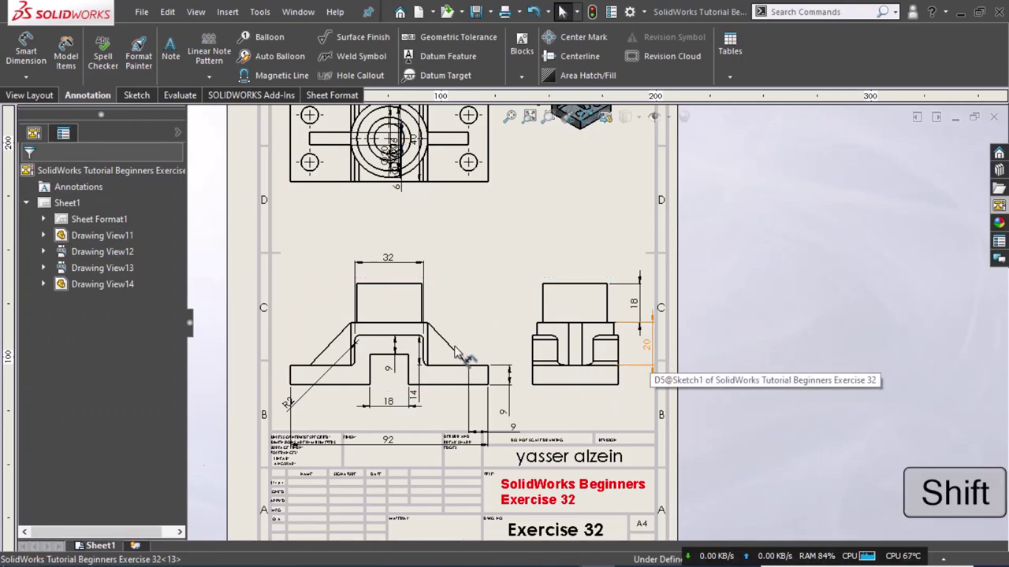
pyautogui.keyDown('shift'); pyautogui.moveTo(648, 347); pyautogui.dragTo(445, 350); pyautogui.keyUp('shift')
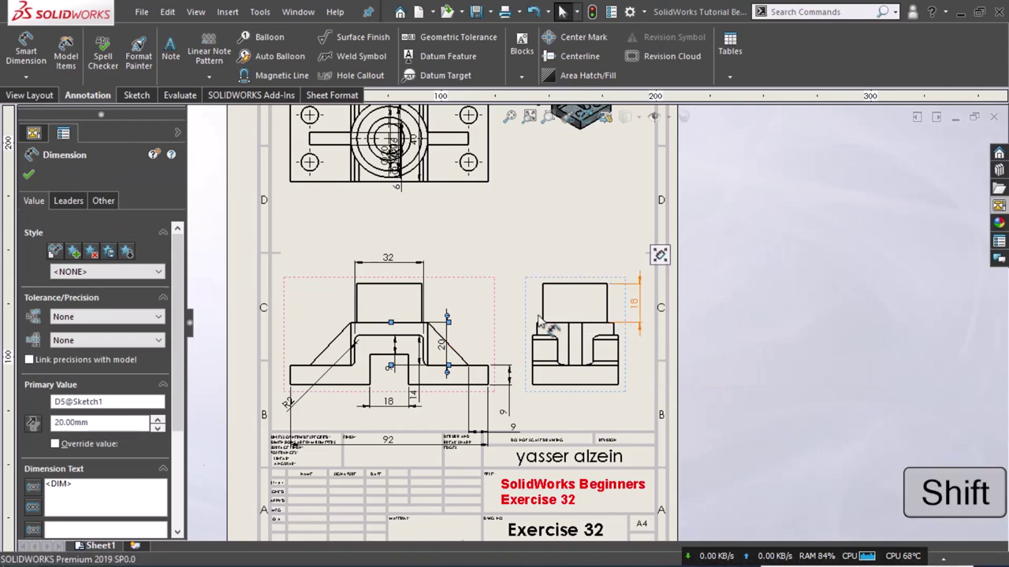
pyautogui.keyDown('shift'); pyautogui.moveTo(640, 313); pyautogui.dragTo(480, 316); pyautogui.keyUp('shift')
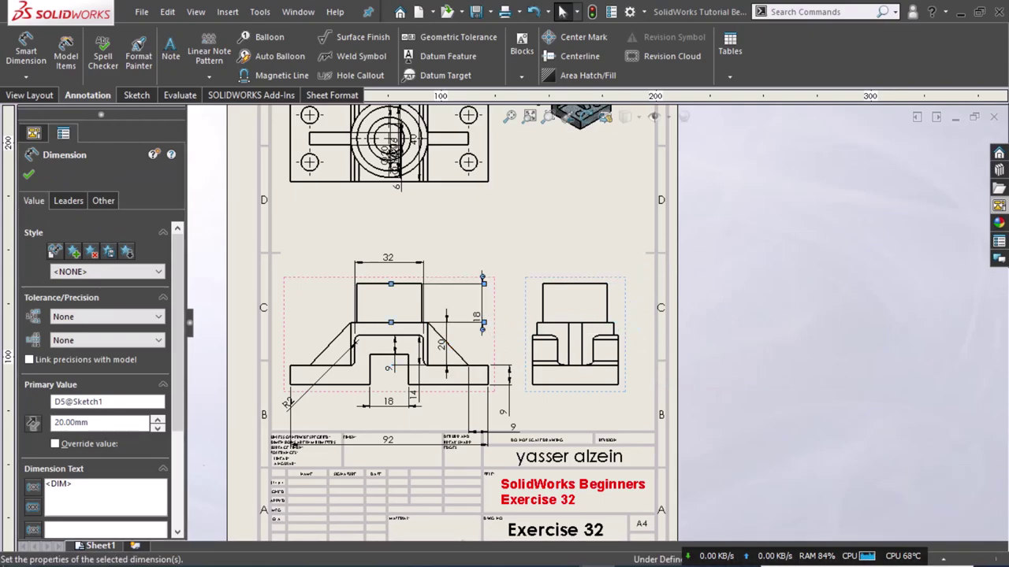
# Step: Delete the side view (Drawing View13) from the sheet
pyautogui.click(528, 302)
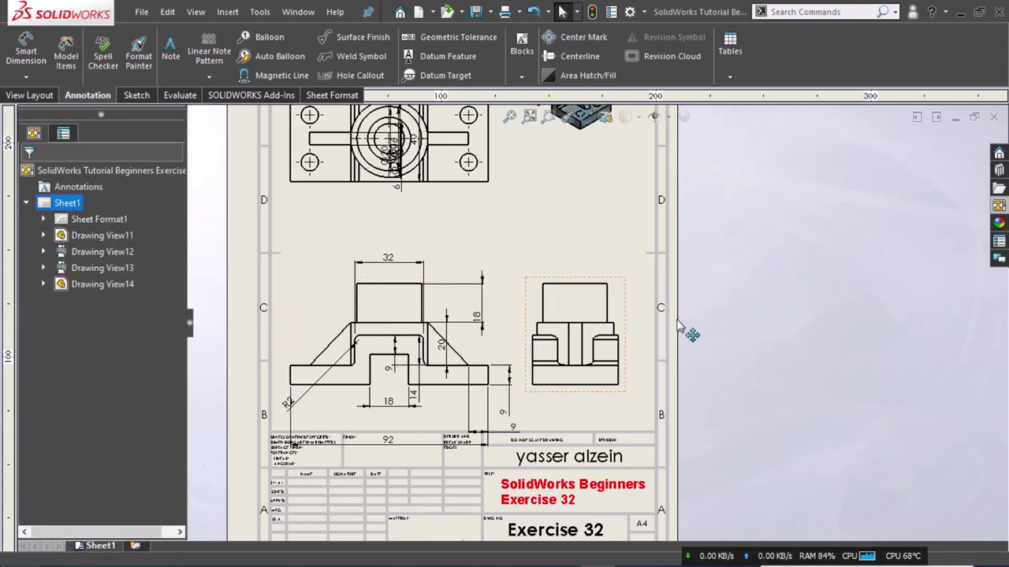
pyautogui.press('Delete')
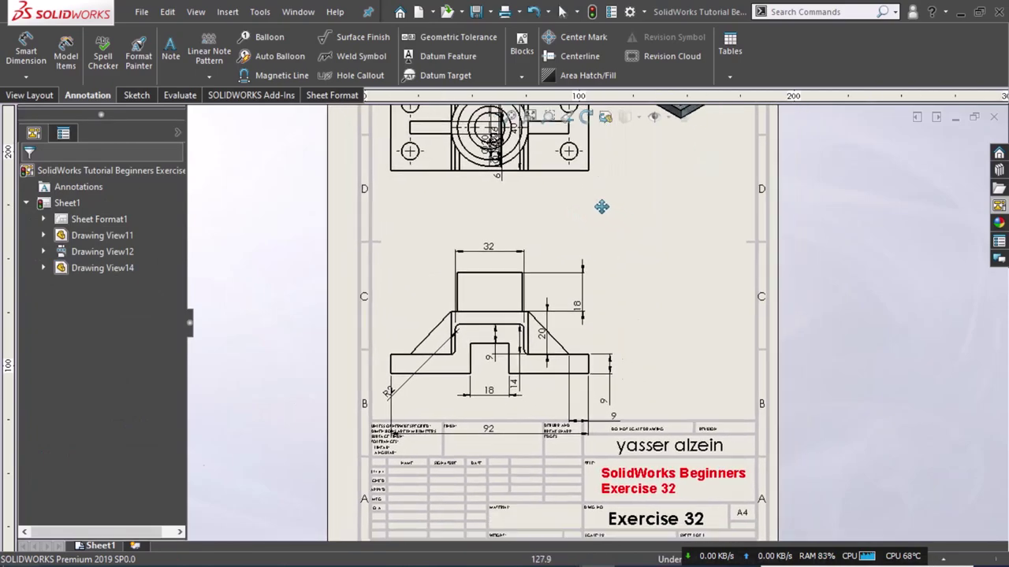
pyautogui.scroll(-1, 629, 406)
pyautogui.scroll(-1, 627, 406)
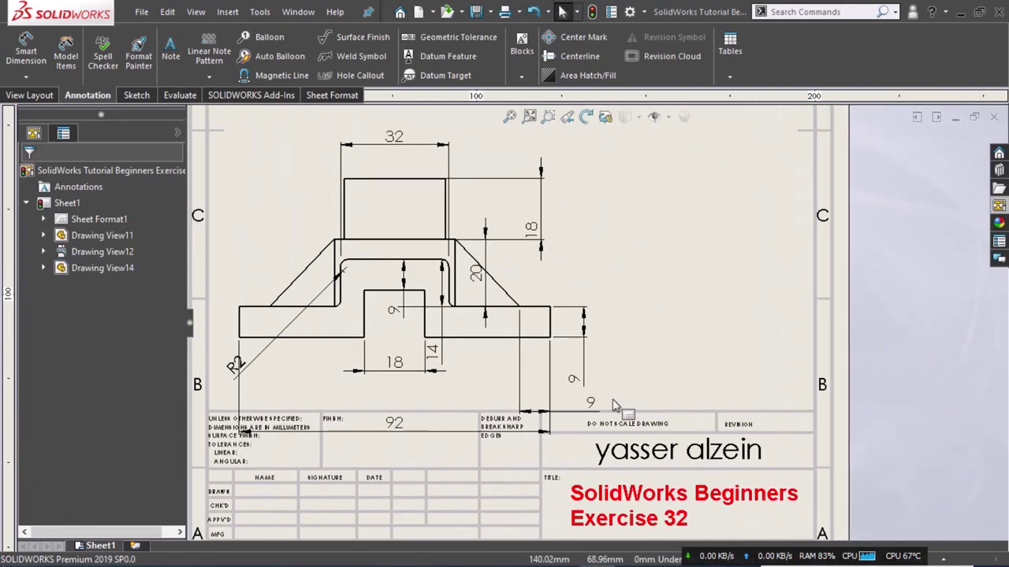
pyautogui.scroll(1, 615, 406)
pyautogui.scroll(-1, 528, 360)
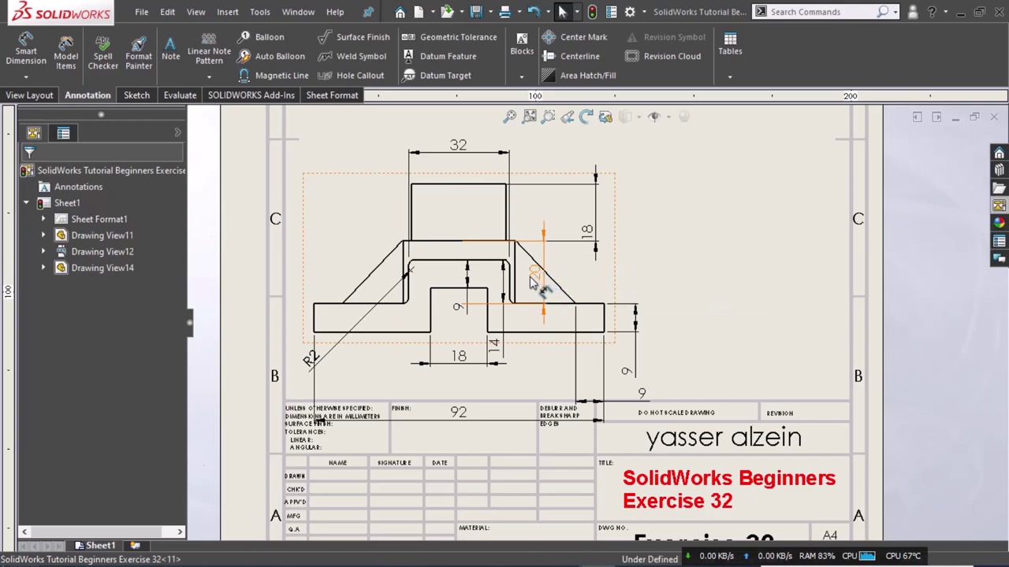
# Step: Move the 20 and 18 dimensions to the left side of the front view
pyautogui.moveTo(544, 284)
pyautogui.mouseDown()
pyautogui.moveTo(383, 274)
pyautogui.moveTo(304, 282)
pyautogui.mouseUp()
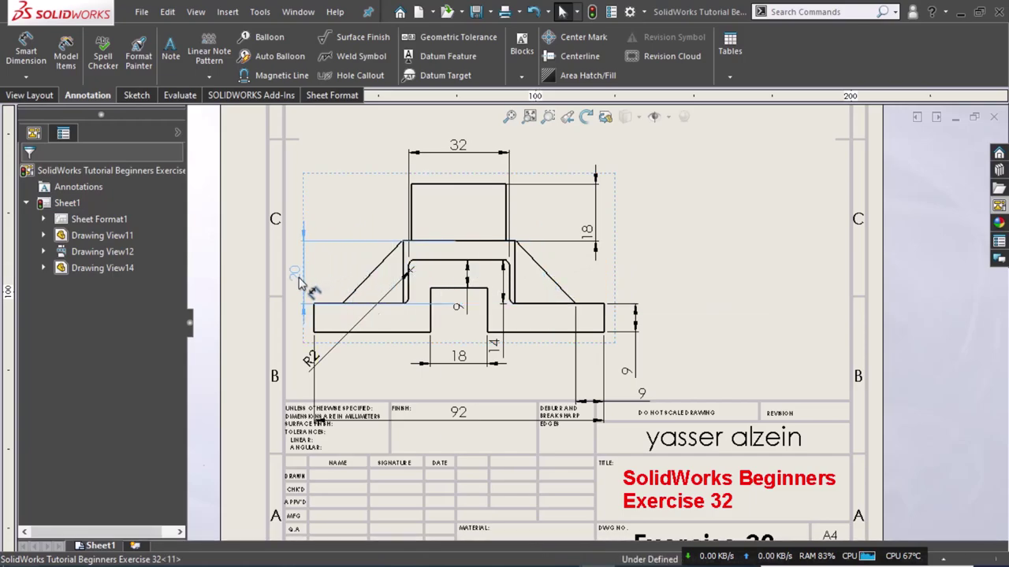
pyautogui.click(300, 284)
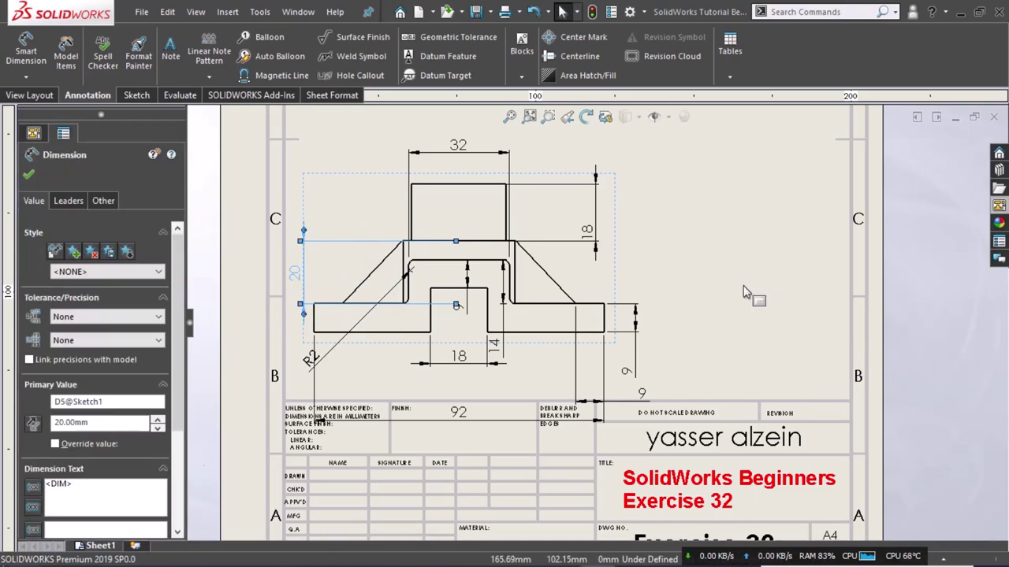
pyautogui.click(670, 209)
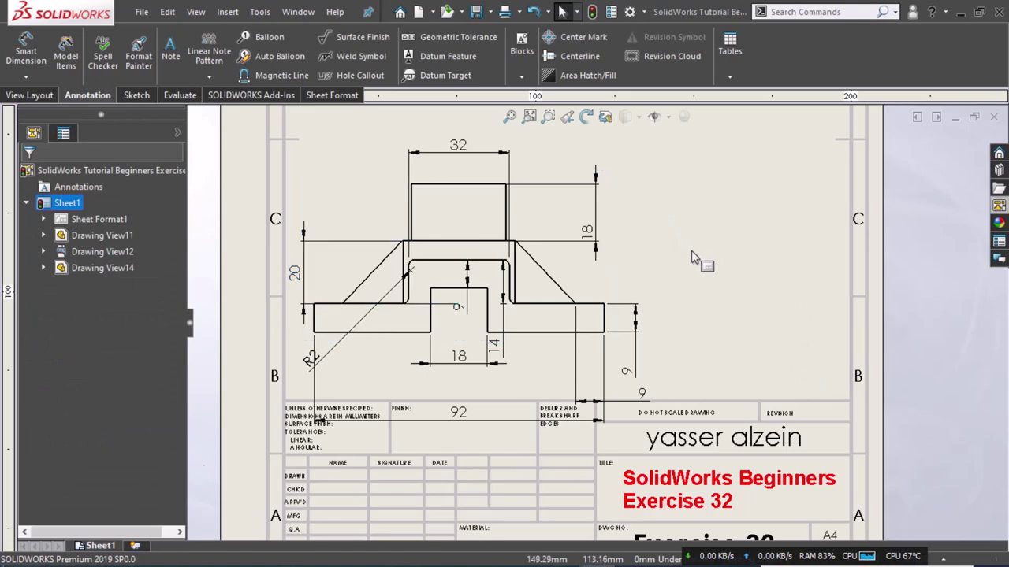
pyautogui.click(583, 233)
pyautogui.moveTo(344, 214)
pyautogui.mouseDown()
pyautogui.moveTo(294, 210)
pyautogui.moveTo(300, 219)
pyautogui.mouseUp()
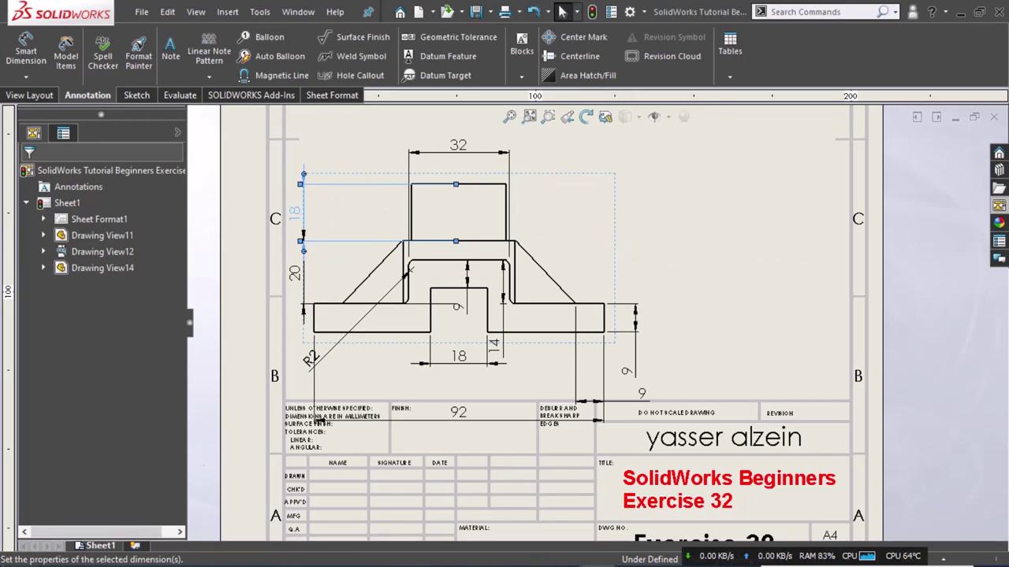
pyautogui.click(742, 236)
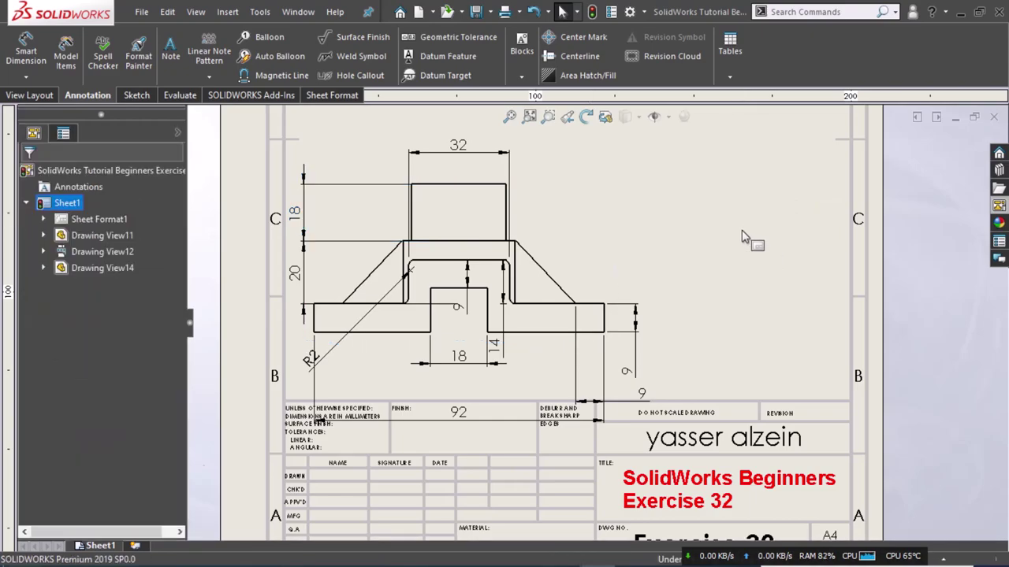
pyautogui.click(454, 308)
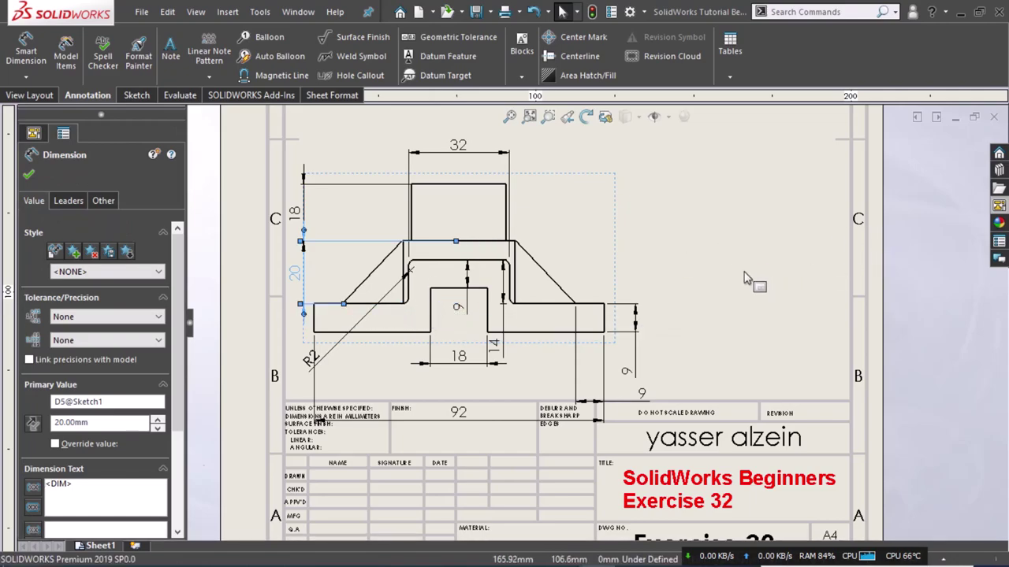
pyautogui.press('Escape')
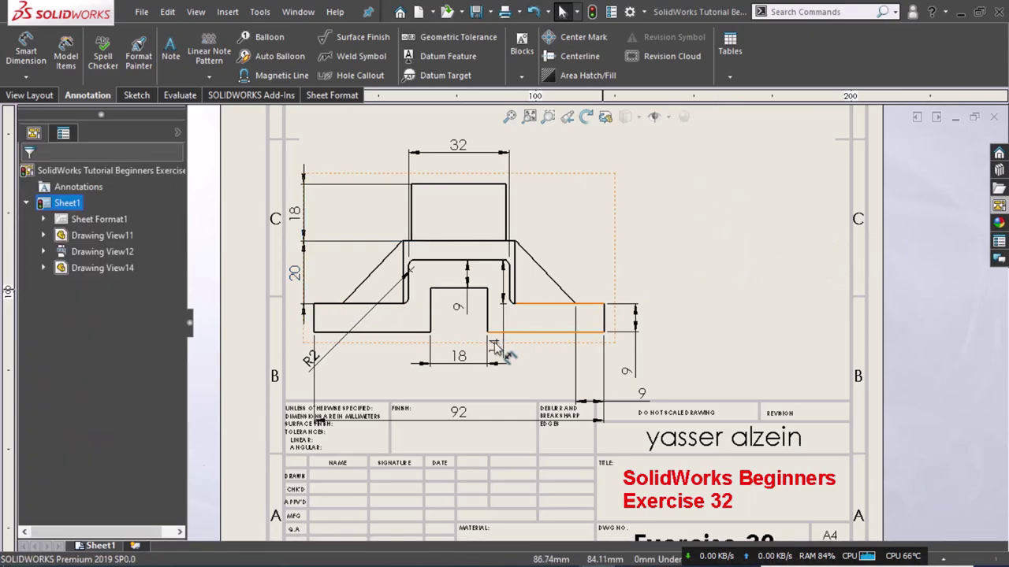
# Step: Place 14 inside the cutout, 92 just below the view, and raise R2 above the slope
pyautogui.moveTo(494, 343); pyautogui.dragTo(623, 283)
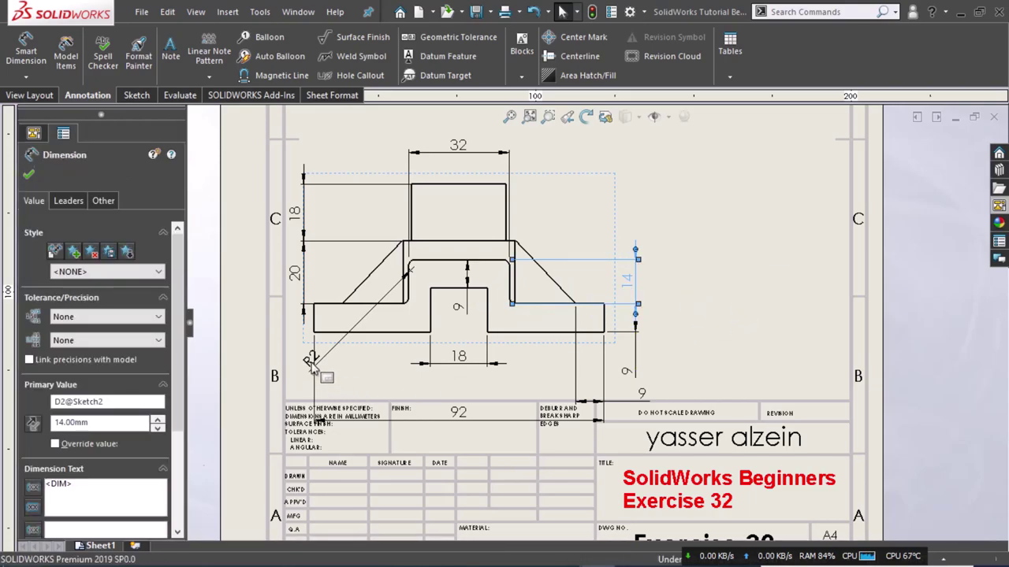
pyautogui.moveTo(312, 360)
pyautogui.mouseDown()
pyautogui.moveTo(359, 281)
pyautogui.moveTo(363, 325)
pyautogui.mouseUp()
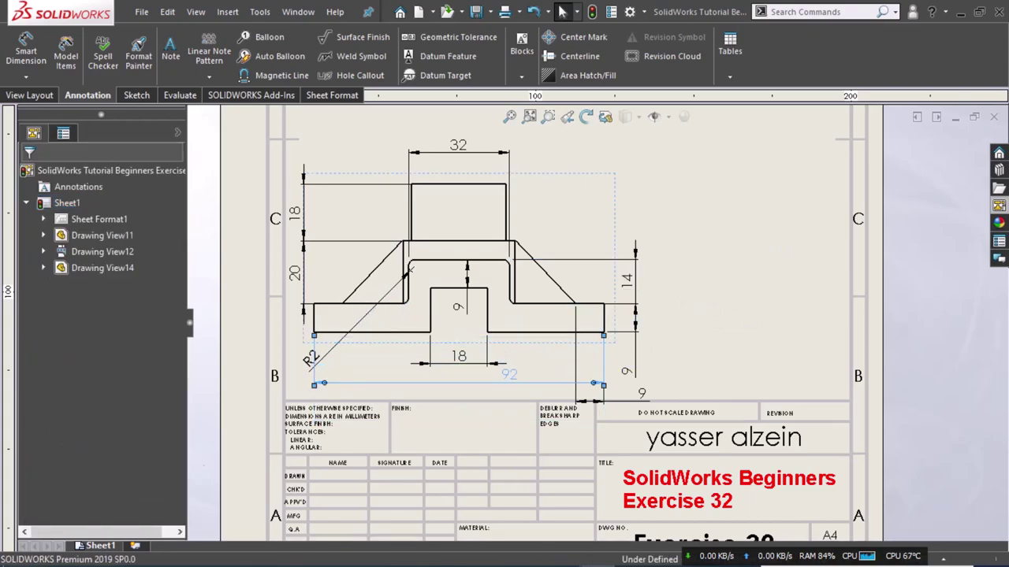
pyautogui.click(320, 348)
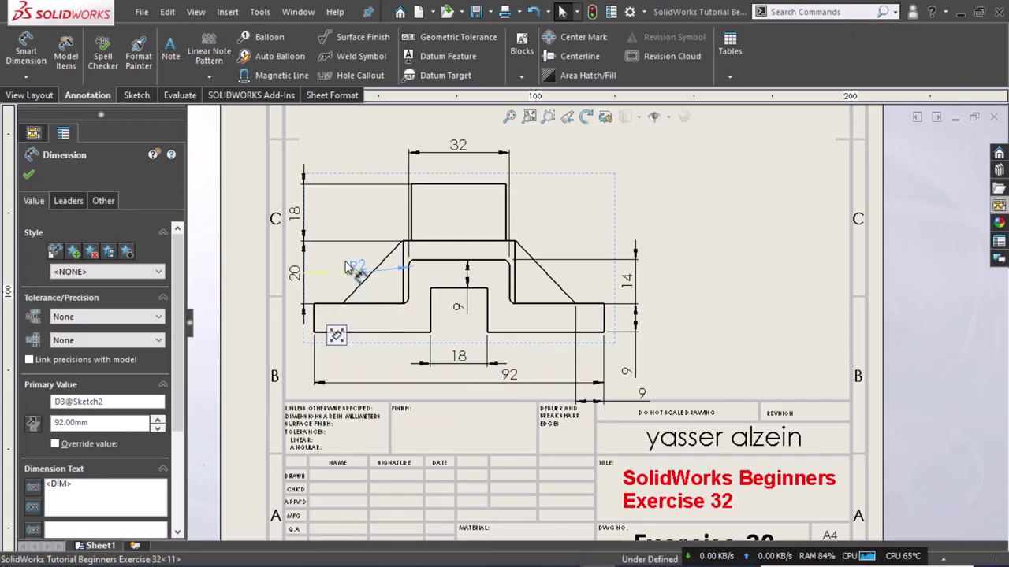
pyautogui.moveTo(347, 268); pyautogui.dragTo(347, 264)
pyautogui.moveTo(348, 264); pyautogui.dragTo(360, 209)
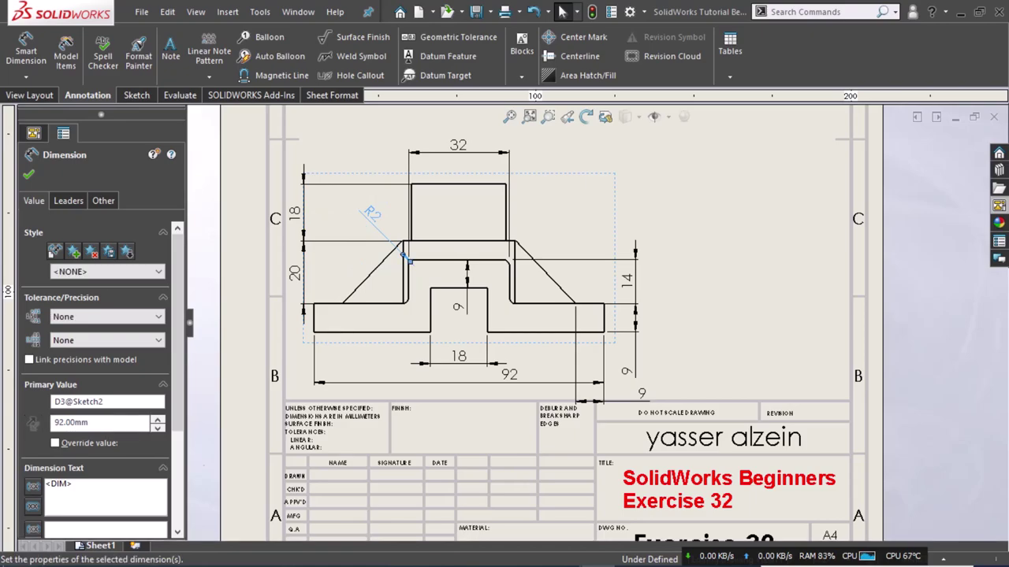
# Step: Enable break lines on the R2 radius dimension's leader and confirm the change
pyautogui.click(369, 215)
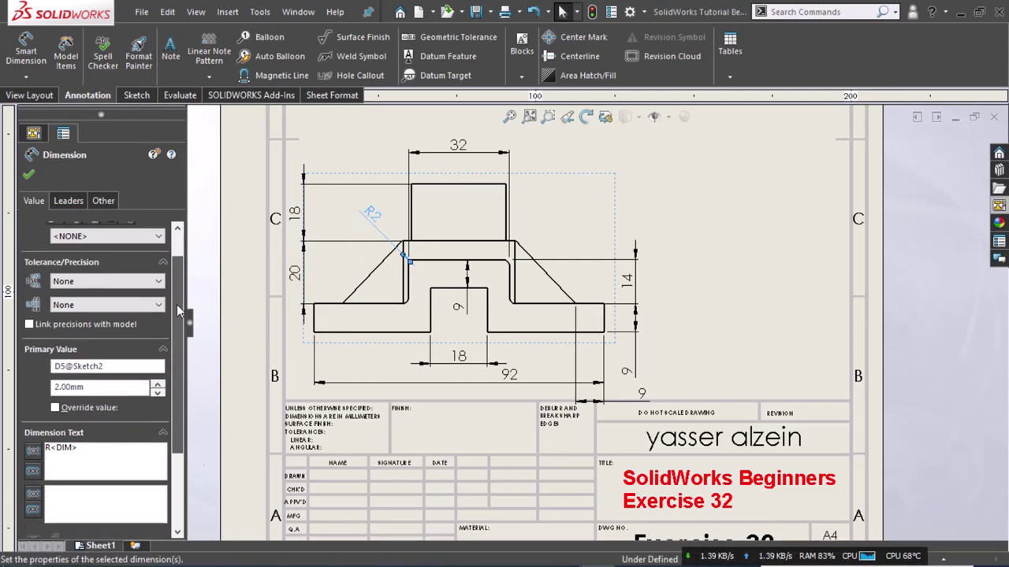
pyautogui.moveTo(177, 305)
pyautogui.mouseDown()
pyautogui.moveTo(175, 417)
pyautogui.moveTo(170, 234)
pyautogui.mouseUp()
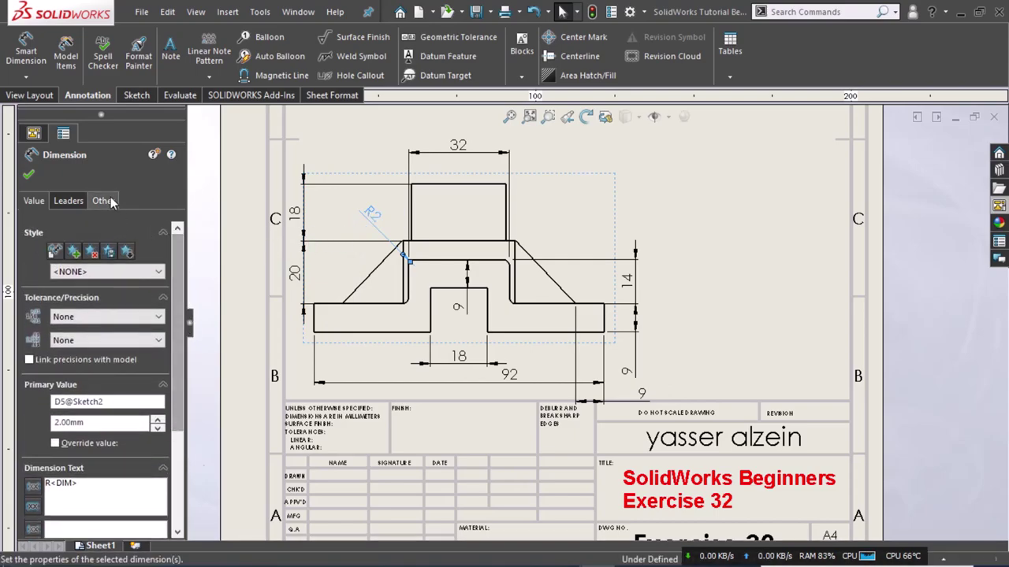
pyautogui.click(68, 201)
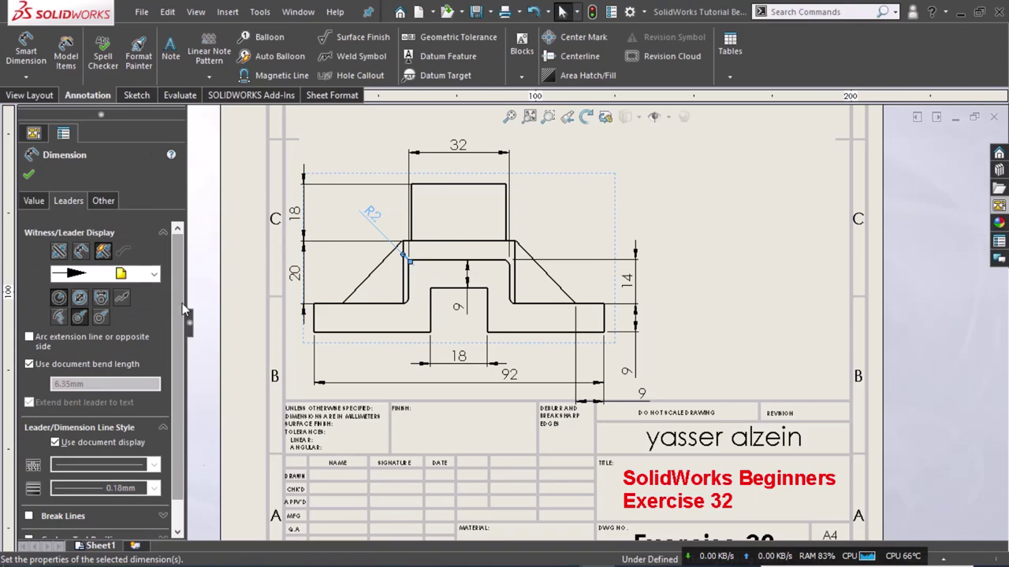
pyautogui.scroll(-2, 178, 387)
pyautogui.click(50, 484)
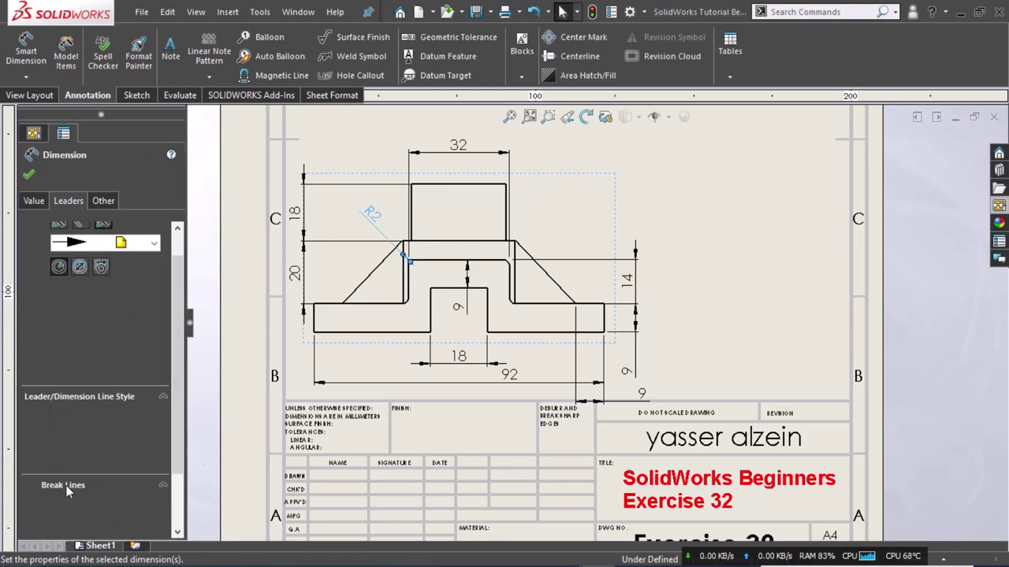
pyautogui.scroll(-2, 132, 483)
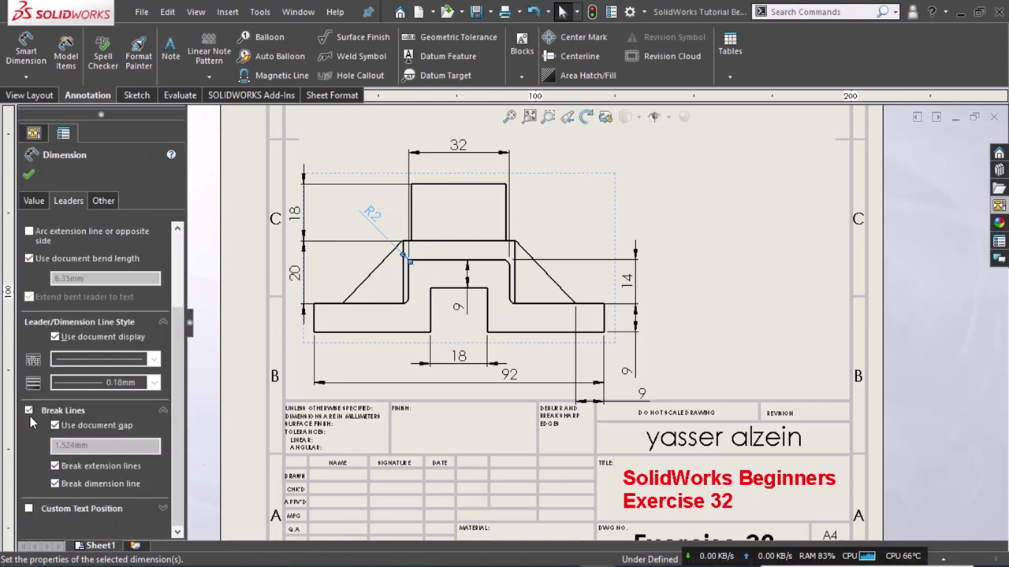
pyautogui.click(28, 175)
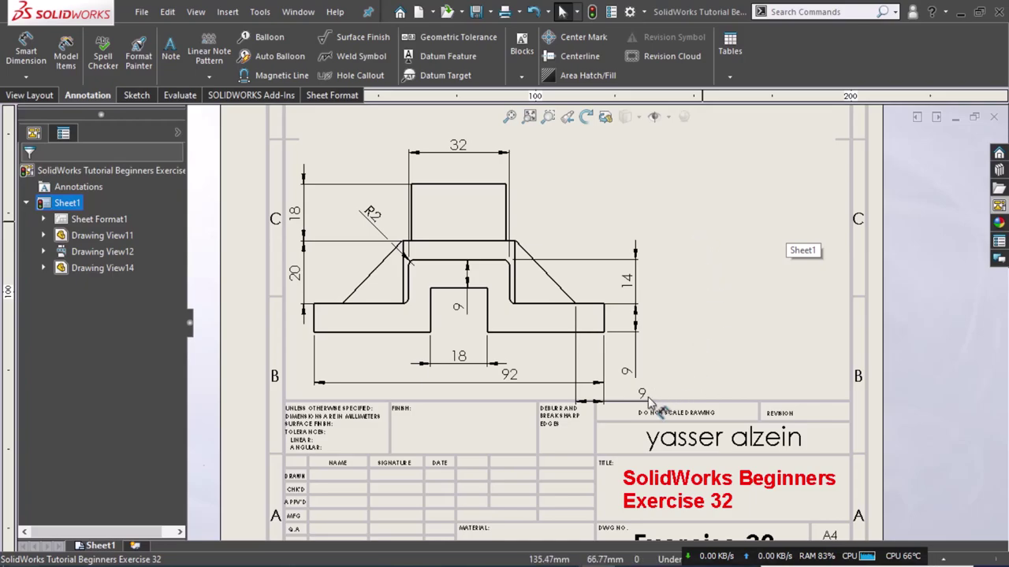
# Step: Bring the horizontal 9 up under the part's right end and set the vertical 9 beside 14
pyautogui.moveTo(604, 401)
pyautogui.mouseDown()
pyautogui.moveTo(577, 364)
pyautogui.moveTo(587, 361)
pyautogui.mouseUp()
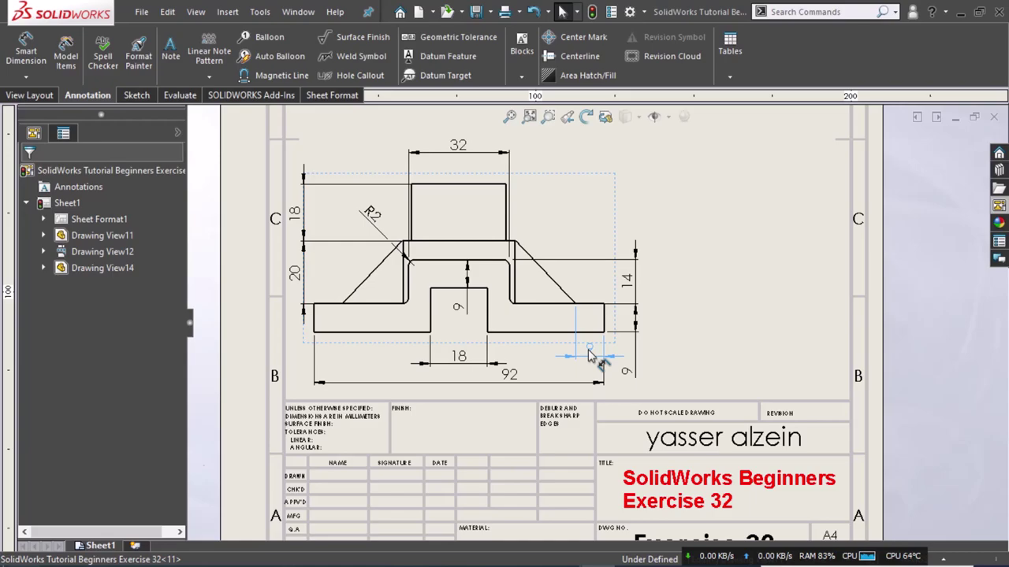
pyautogui.click(588, 350)
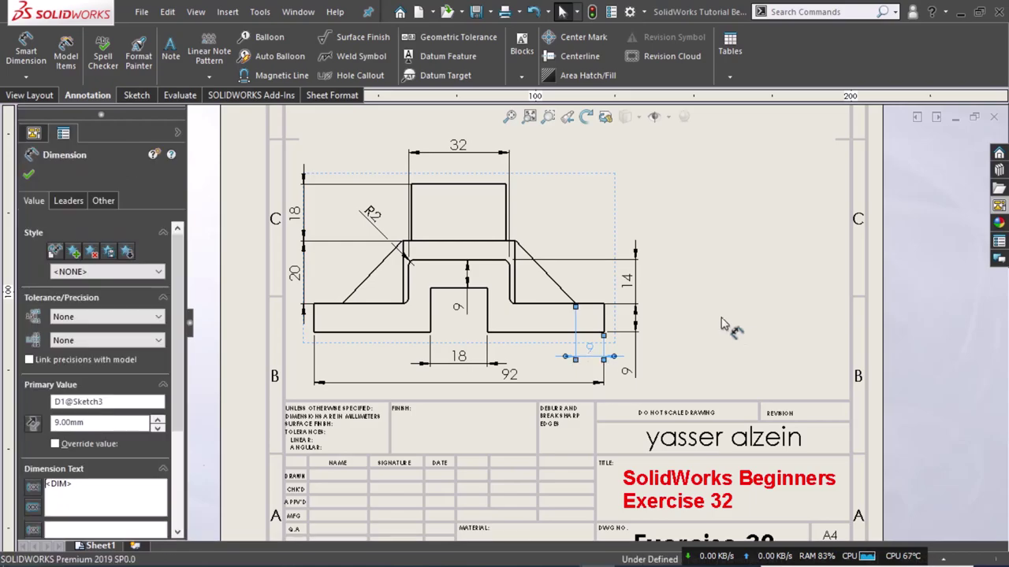
pyautogui.click(647, 380)
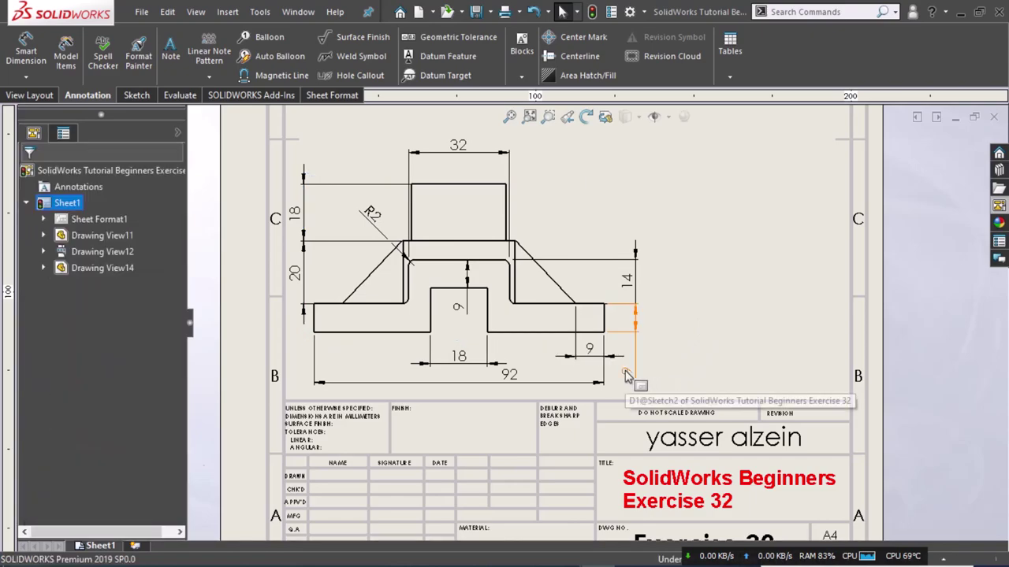
pyautogui.click(630, 323)
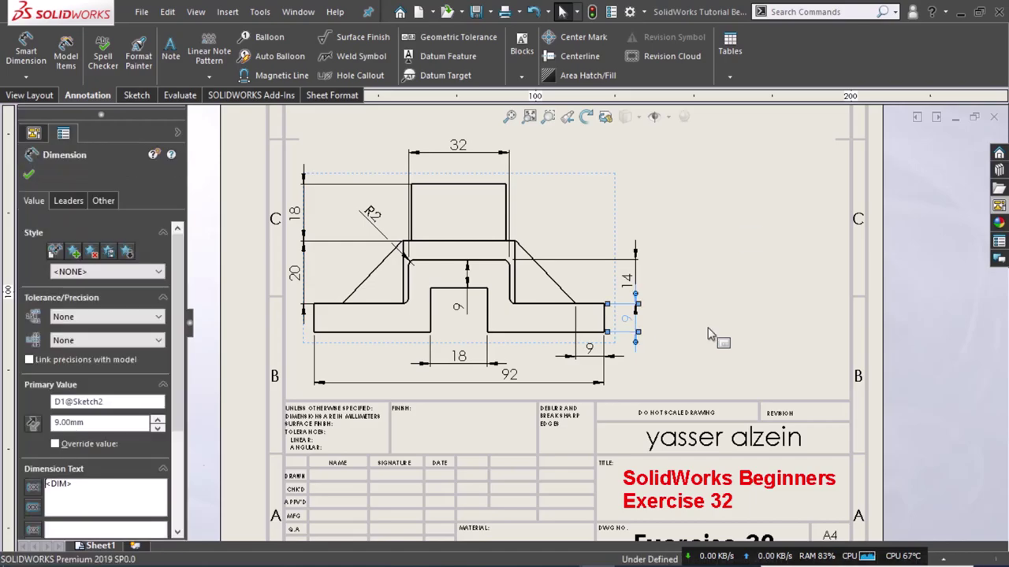
pyautogui.press('Escape')
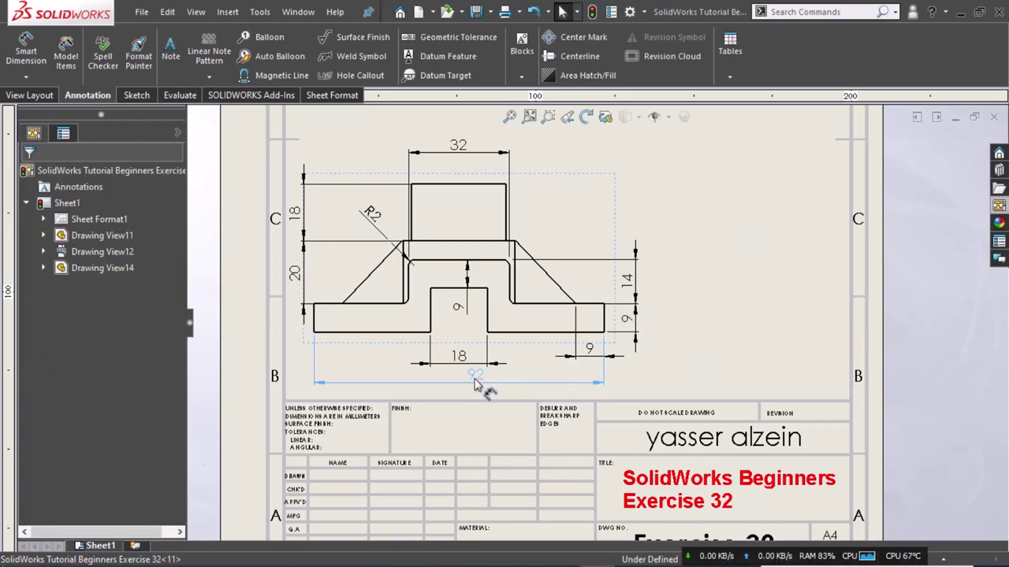
pyautogui.click(458, 380)
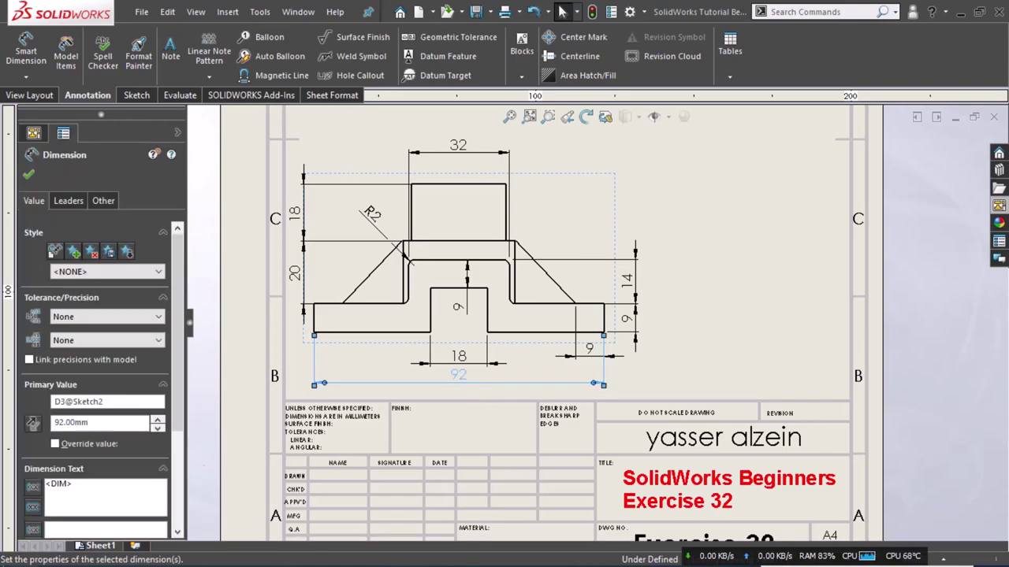
pyautogui.click(701, 193)
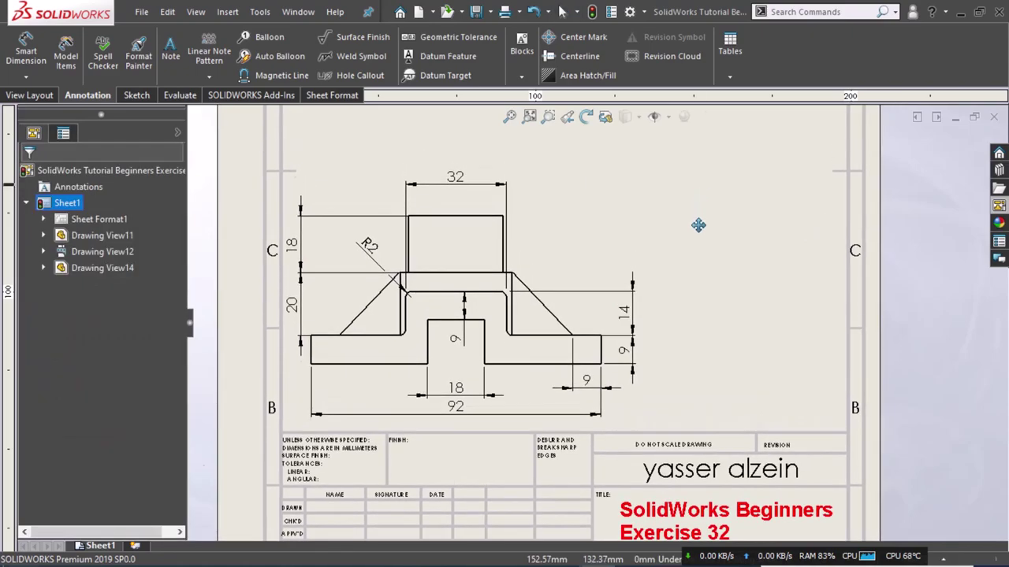
pyautogui.moveTo(701, 192); pyautogui.dragTo(691, 376, button='middle')
# Step: Move the top view's 40 dimension to its left side and Ø20 out below it
pyautogui.moveTo(662, 225)
pyautogui.mouseDown(button='middle')
pyautogui.moveTo(667, 300)
pyautogui.moveTo(681, 277)
pyautogui.mouseUp(button='middle')
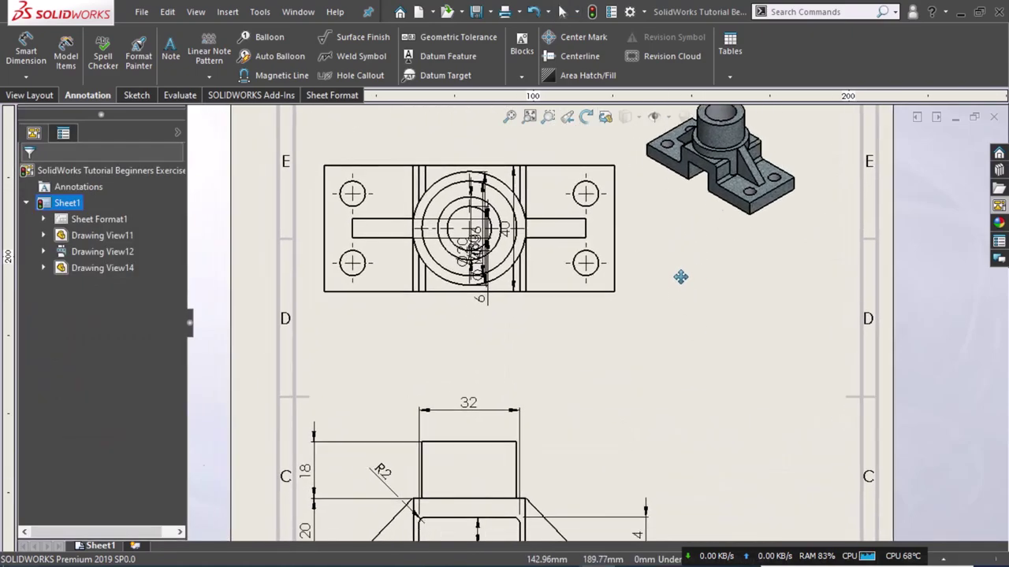
pyautogui.scroll(-1, 552, 237)
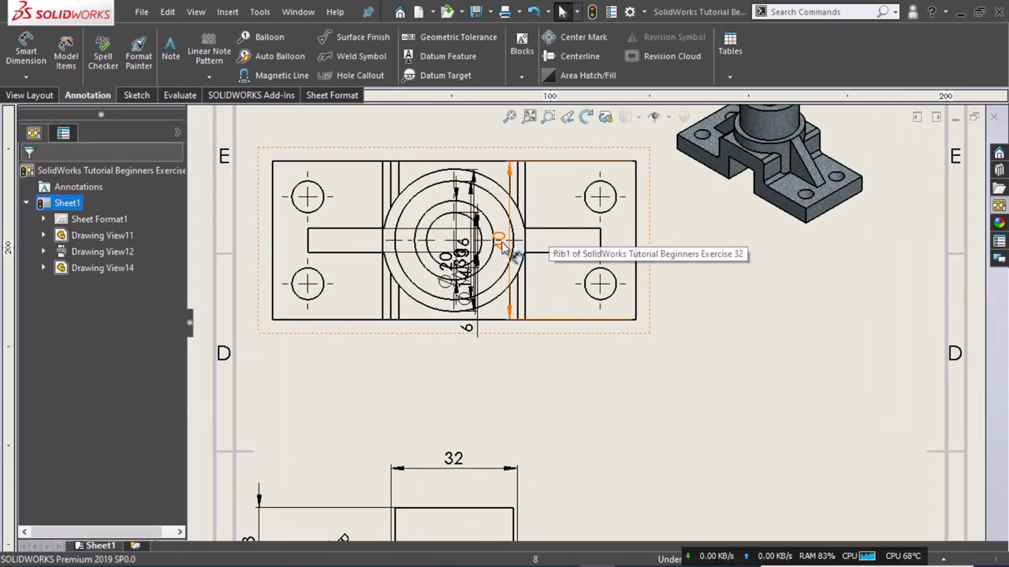
pyautogui.moveTo(408, 246); pyautogui.dragTo(249, 240)
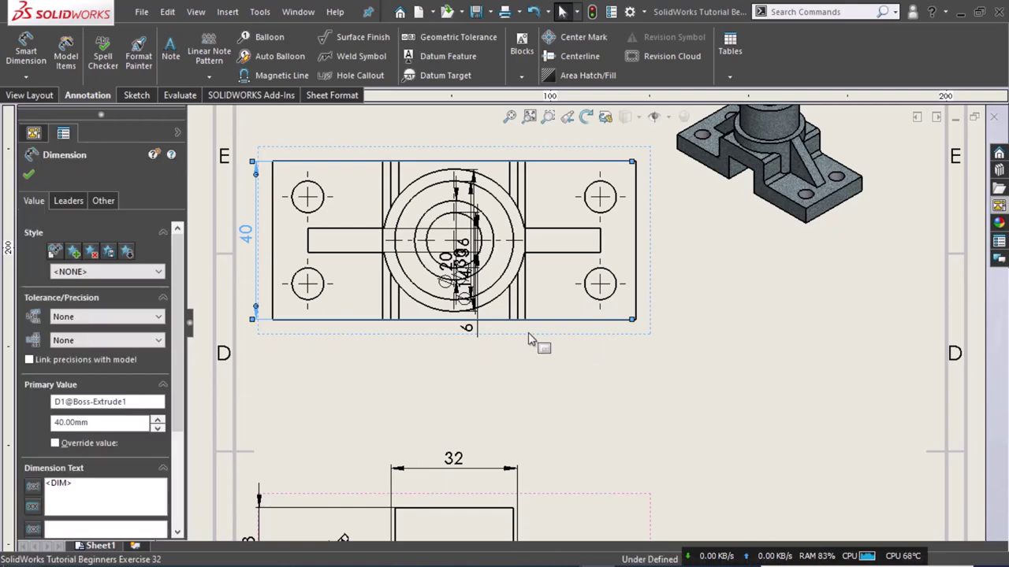
pyautogui.press('Escape')
pyautogui.moveTo(410, 307); pyautogui.dragTo(392, 376)
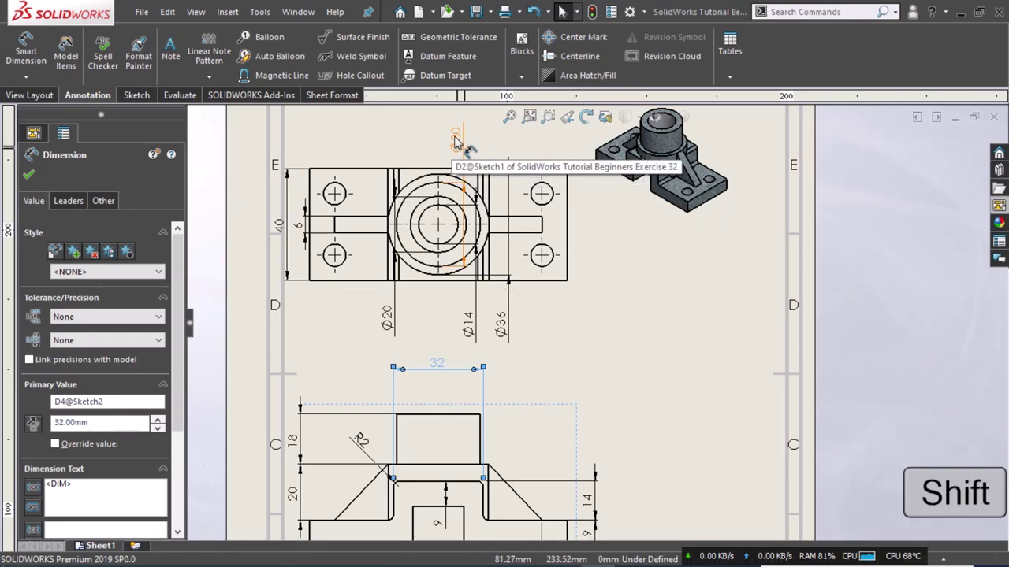
# Step: Transfer Ø30 to the front view under 32, and place Ø36 above the top view
pyautogui.keyDown('shift'); pyautogui.moveTo(454, 140); pyautogui.dragTo(438, 417); pyautogui.keyUp('shift')
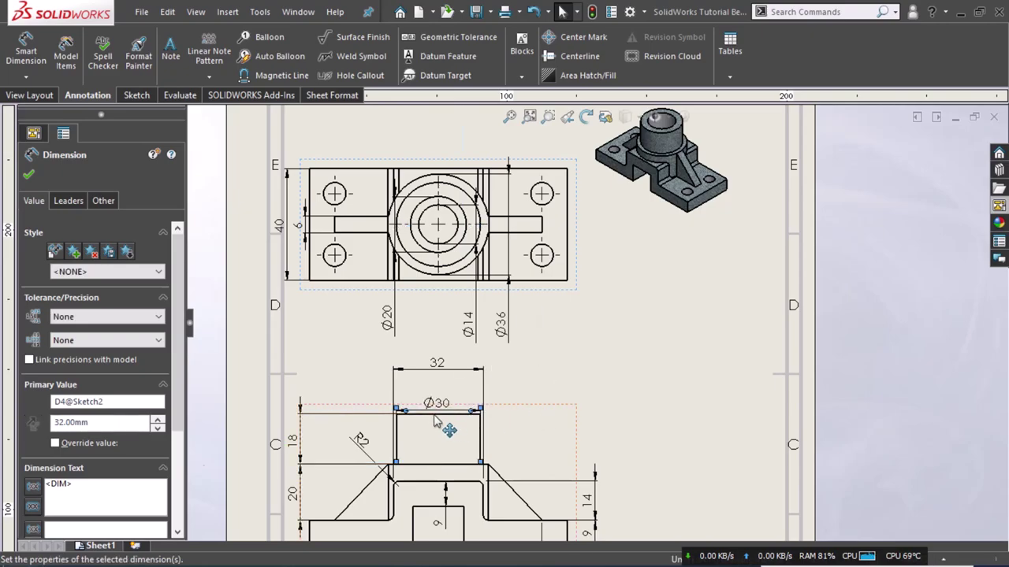
pyautogui.moveTo(449, 418); pyautogui.dragTo(443, 385)
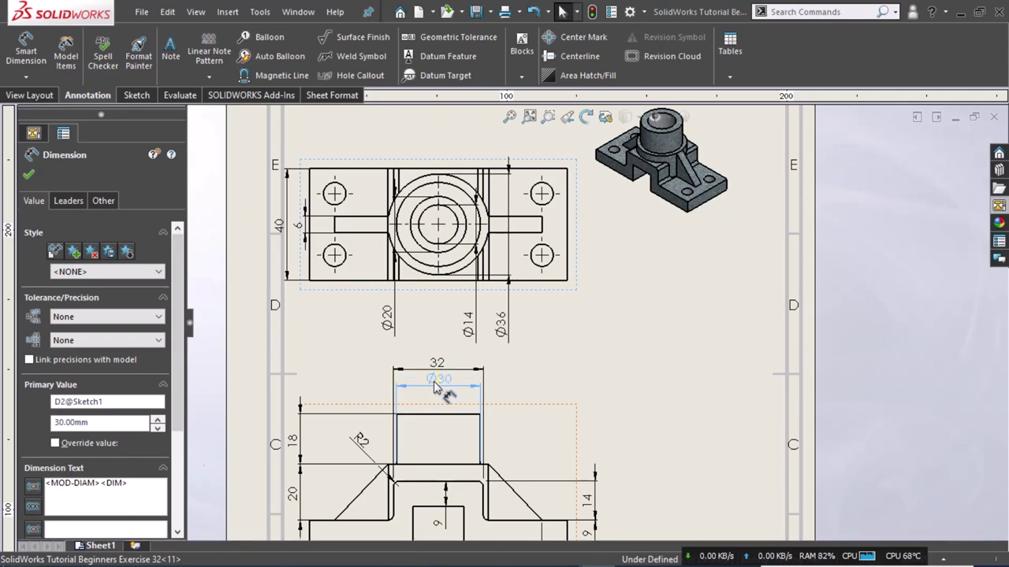
pyautogui.click(438, 384)
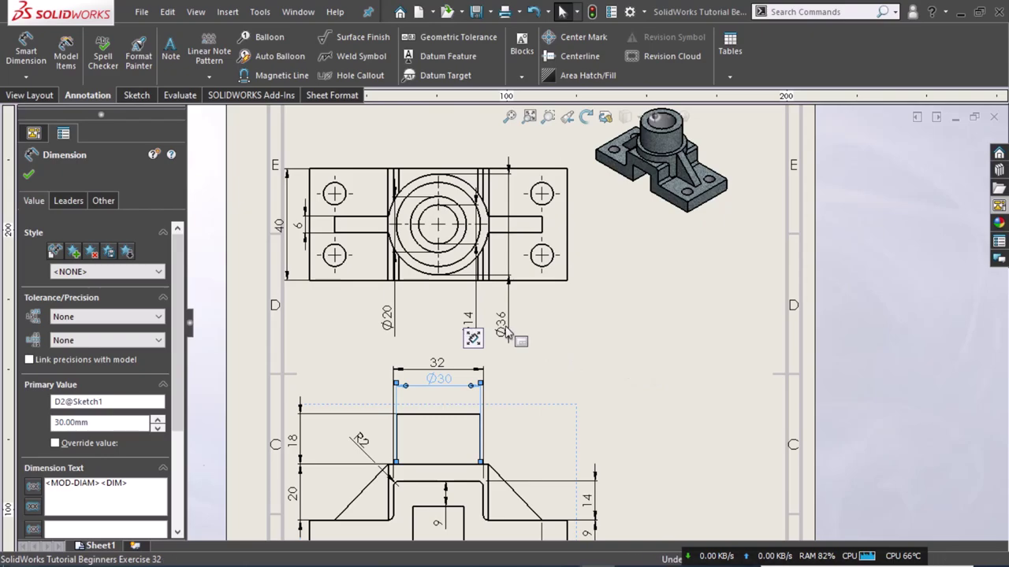
pyautogui.press('Escape')
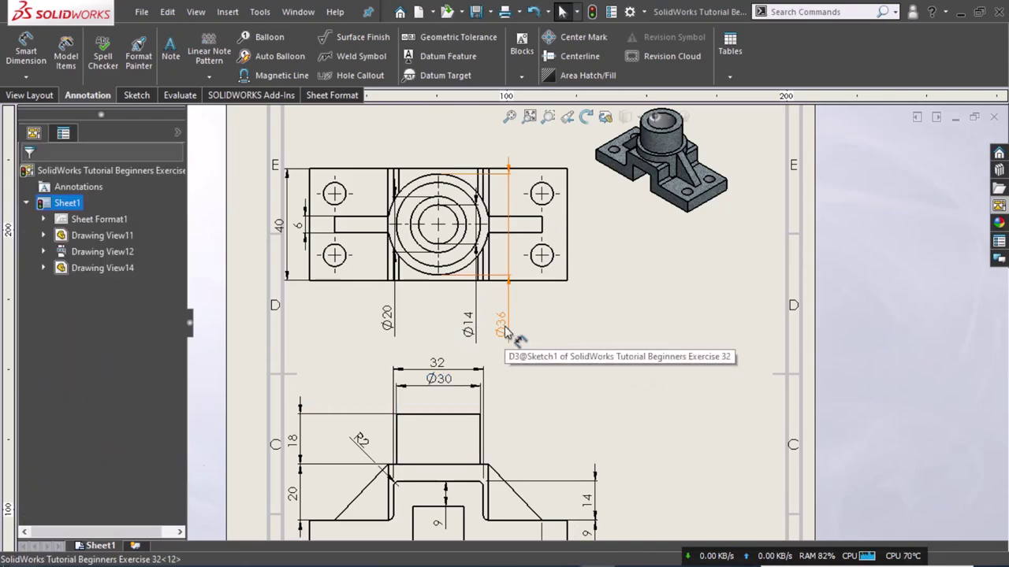
pyautogui.moveTo(505, 332); pyautogui.dragTo(434, 139)
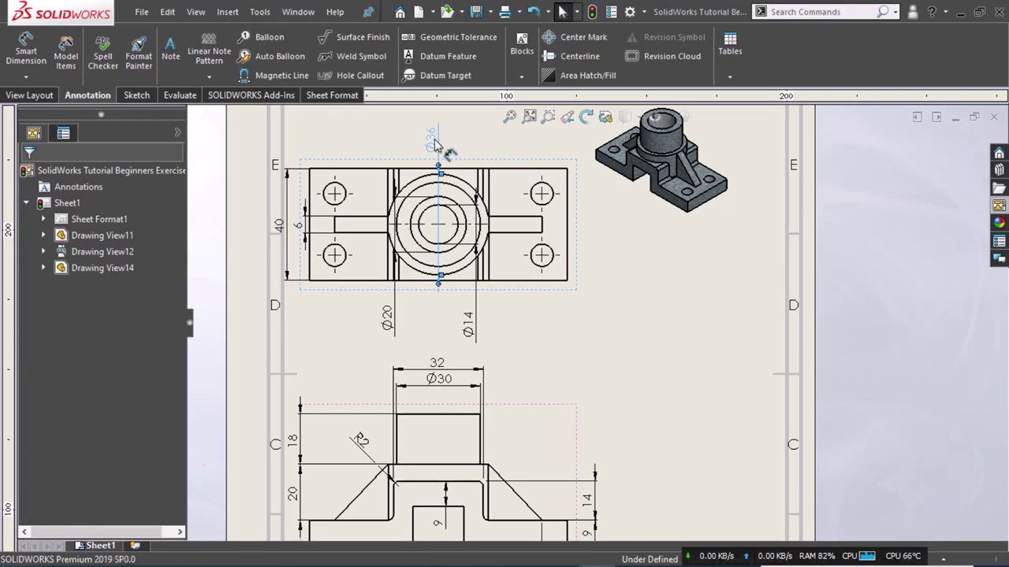
pyautogui.click(629, 358)
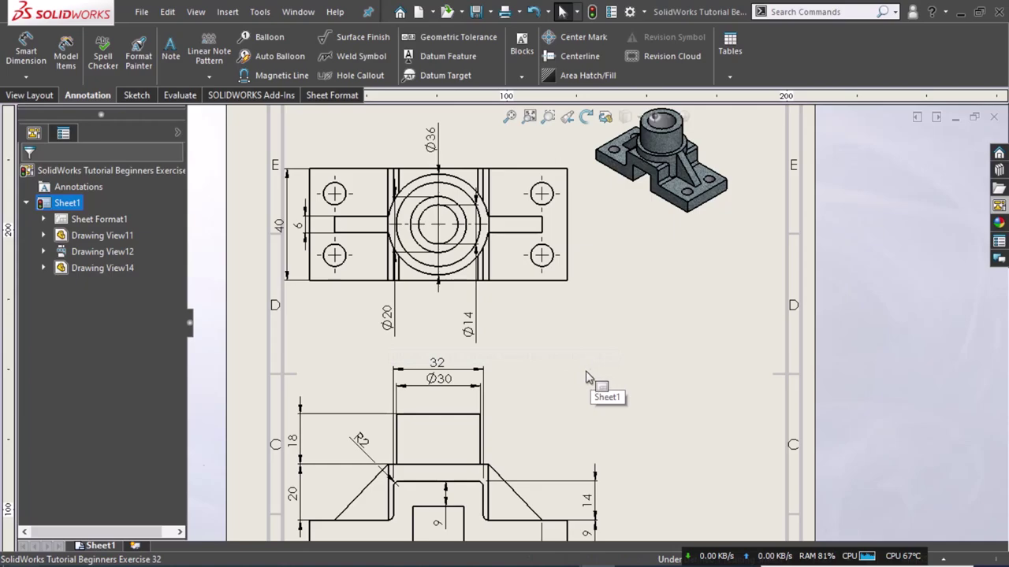
# Step: Display hidden edges as dashed lines in the drawing view and close its PropertyManager
pyautogui.click(552, 409)
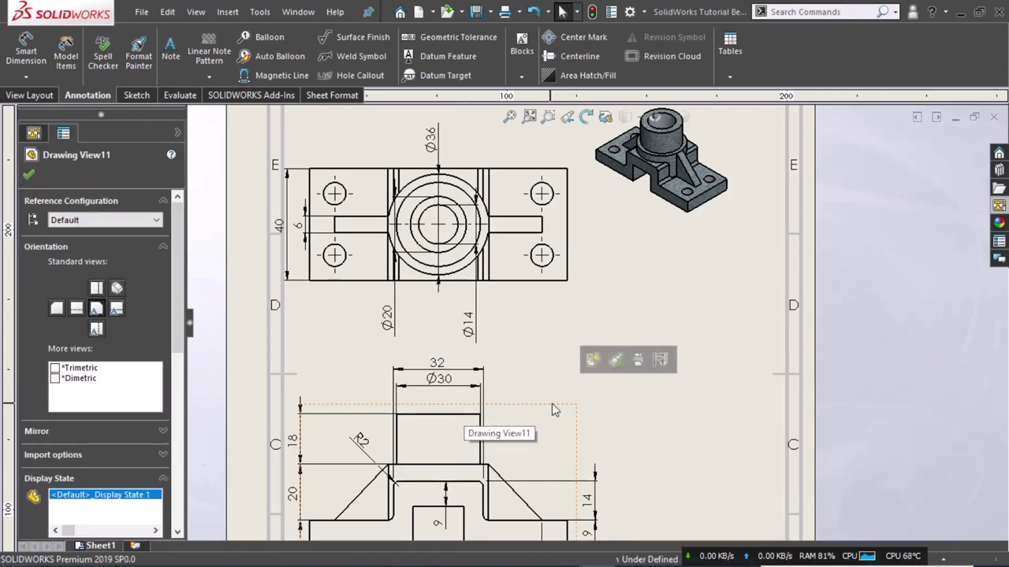
pyautogui.scroll(-3, 181, 378)
pyautogui.scroll(-2, 182, 384)
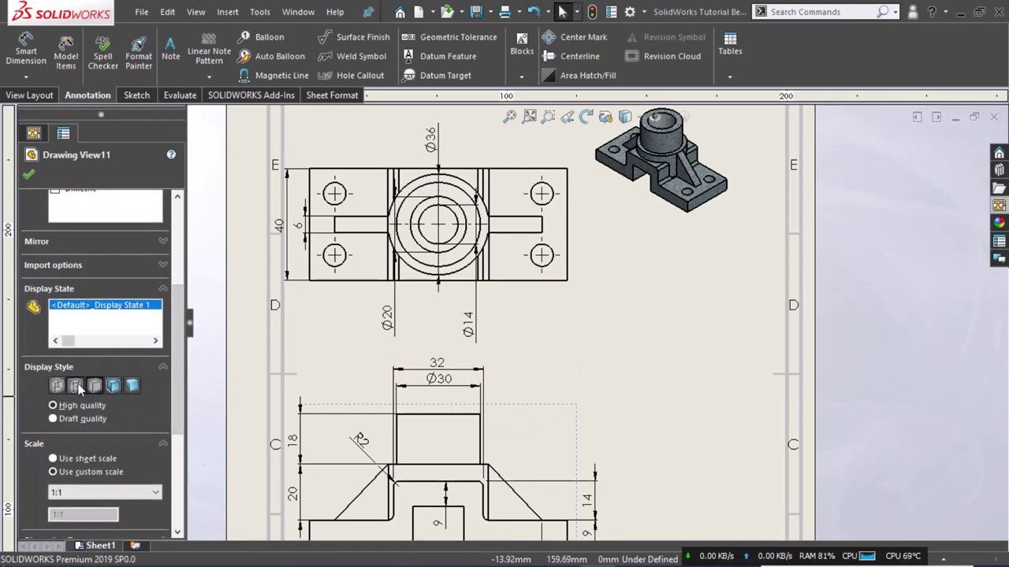
pyautogui.click(79, 386)
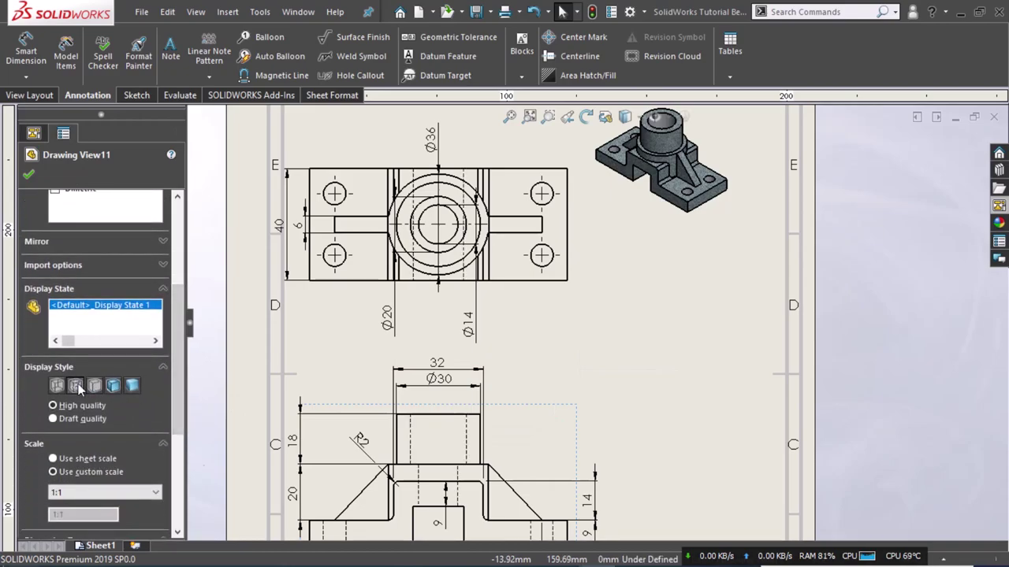
pyautogui.click(554, 353)
pyautogui.scroll(1, 554, 353)
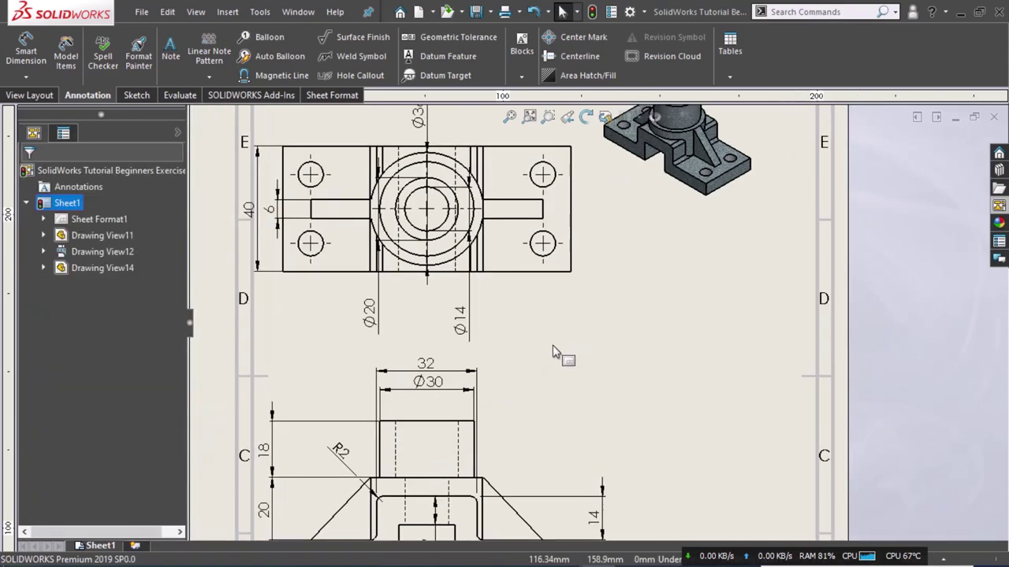
pyautogui.scroll(1, 556, 354)
pyautogui.scroll(-1, 556, 351)
pyautogui.scroll(-1, 552, 302)
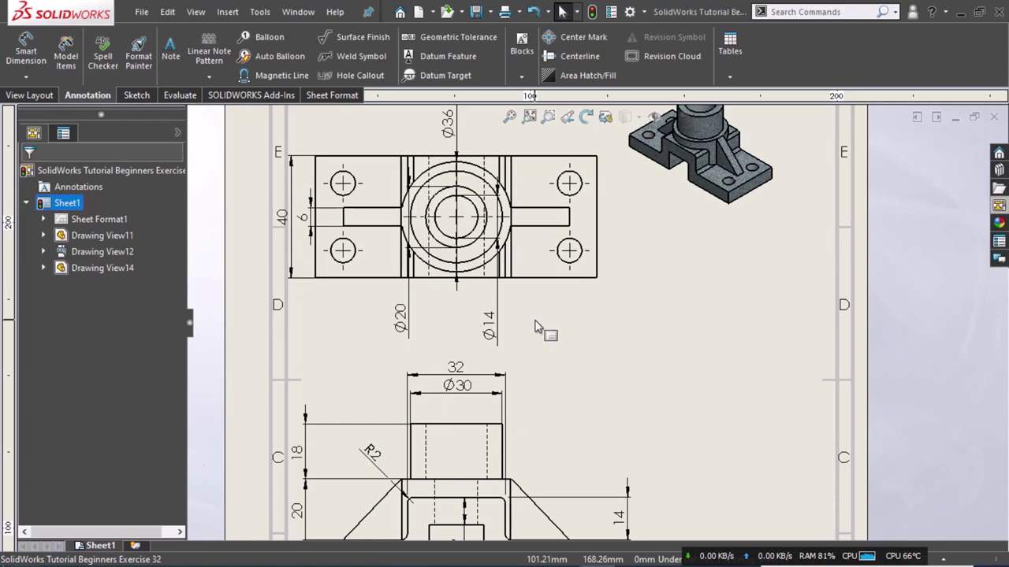
# Step: Relocate Ø20 from the top view to the front view, stacked beneath Ø30 above the bore
pyautogui.click(498, 334)
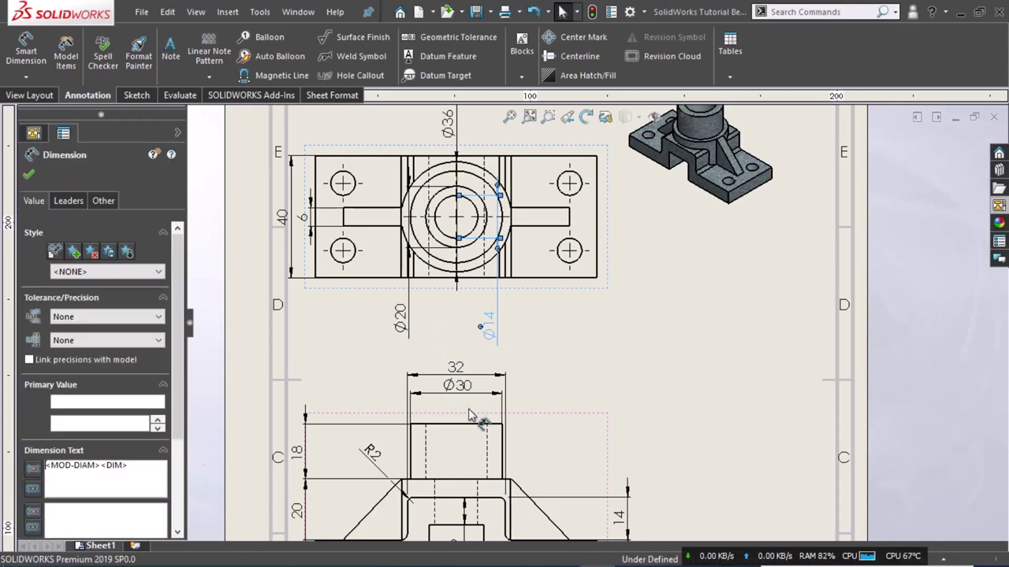
pyautogui.click(400, 319)
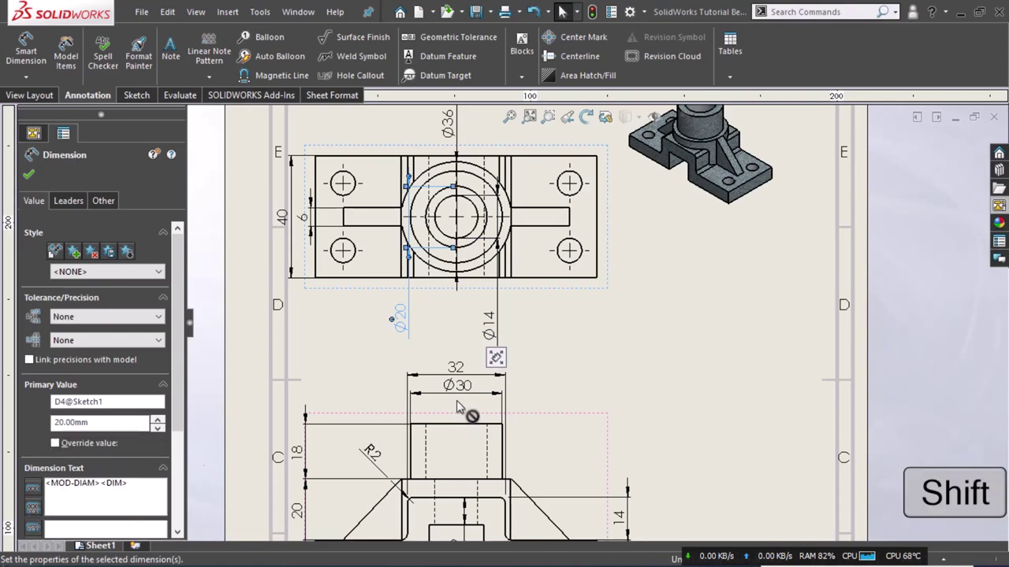
pyautogui.keyDown('shift'); pyautogui.moveTo(441, 402); pyautogui.dragTo(452, 426); pyautogui.keyUp('shift')
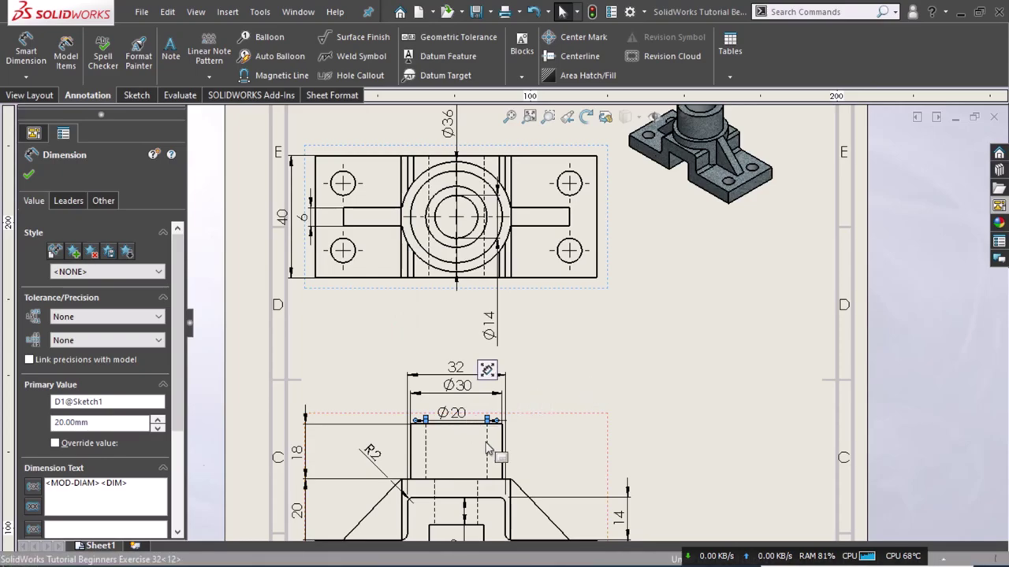
pyautogui.scroll(-5, 481, 422)
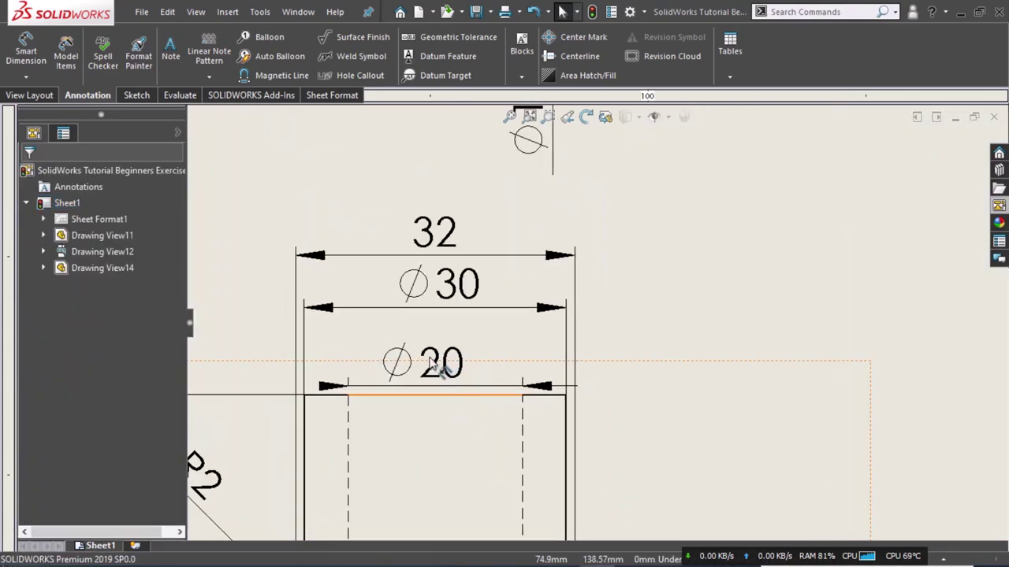
pyautogui.moveTo(436, 336); pyautogui.dragTo(446, 338)
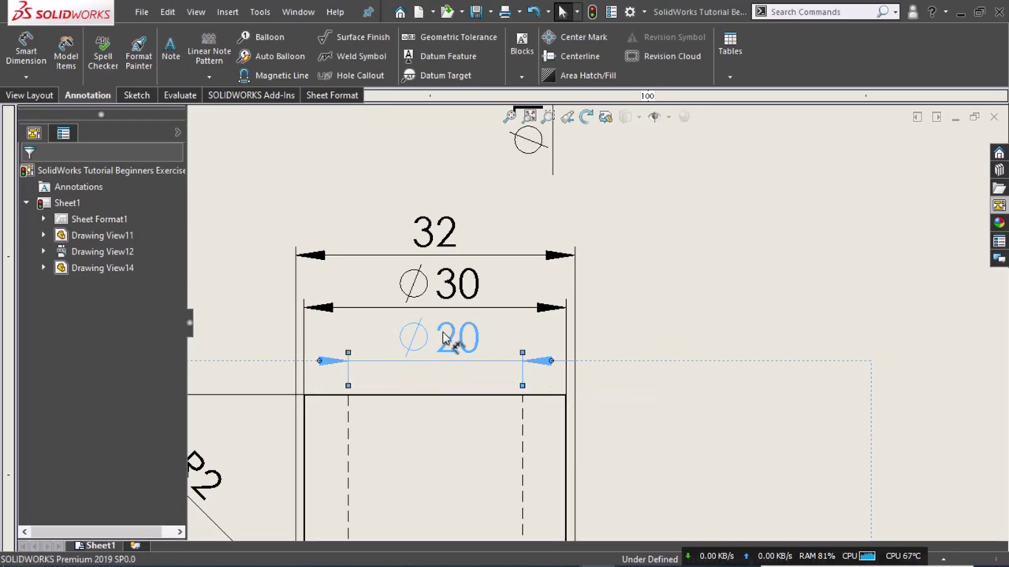
pyautogui.click(659, 287)
pyautogui.scroll(4, 659, 287)
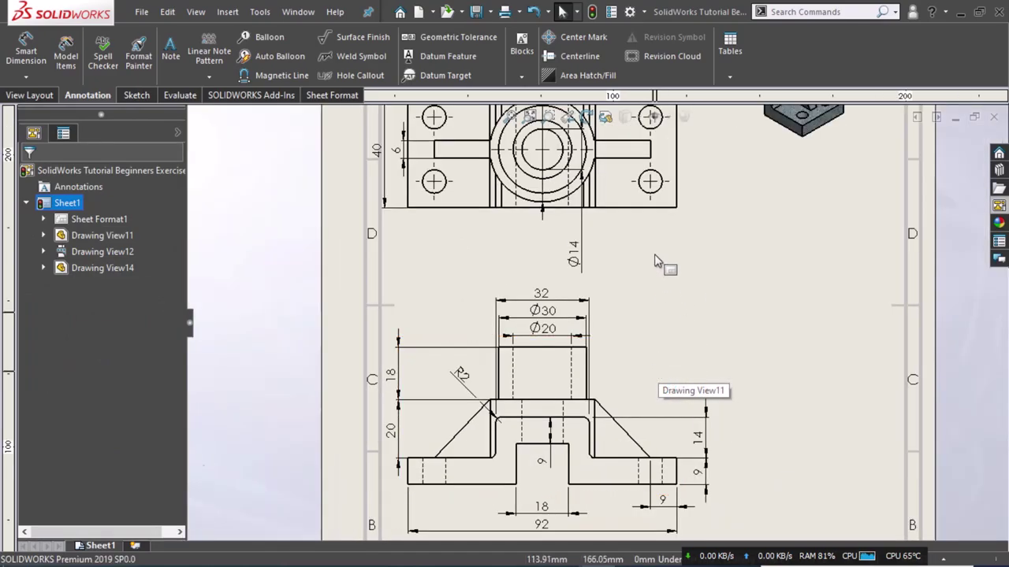
pyautogui.scroll(3, 657, 263)
# Step: Set Ø14 beside a slightly shifted Ø36 above the top view, then lower the top view
pyautogui.scroll(-2, 577, 267)
pyautogui.scroll(-2, 581, 256)
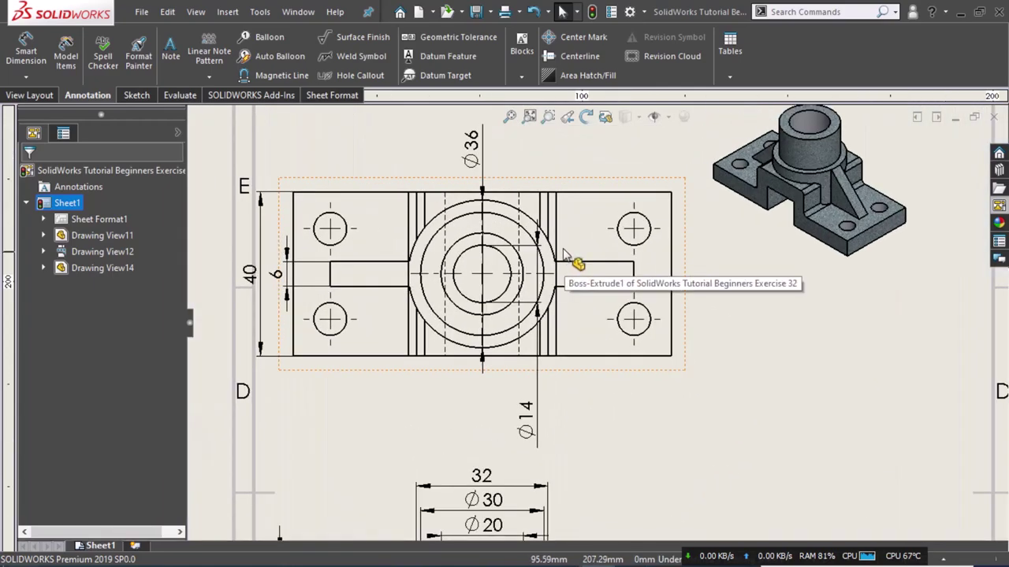
pyautogui.moveTo(468, 161); pyautogui.dragTo(458, 164)
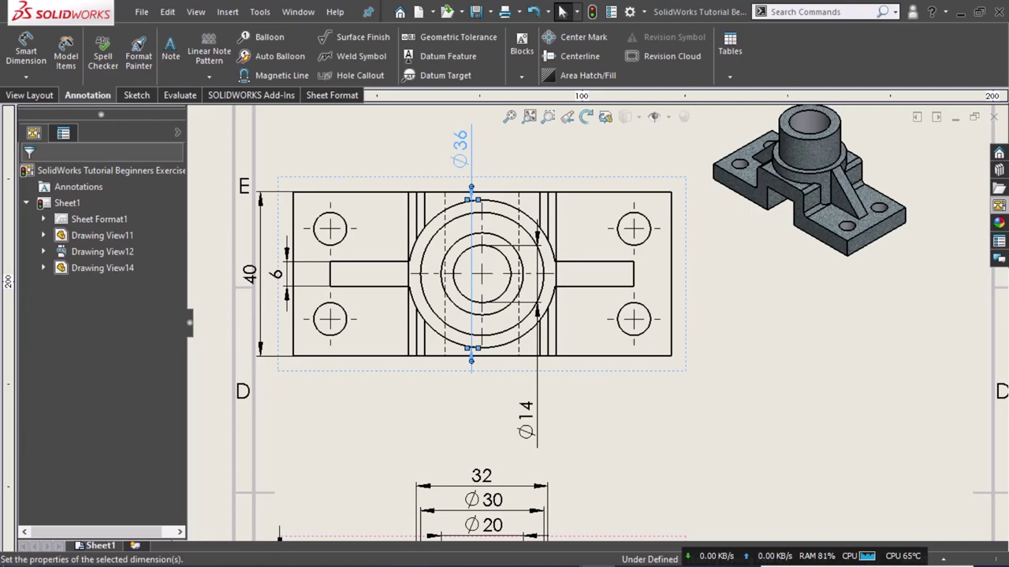
pyautogui.click(543, 420)
pyautogui.moveTo(527, 416); pyautogui.dragTo(486, 162)
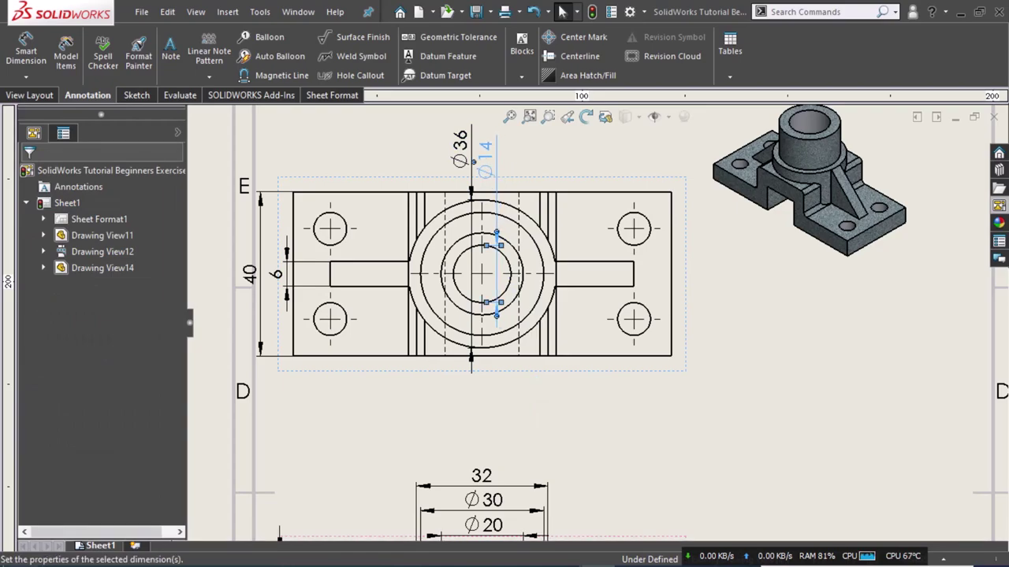
pyautogui.moveTo(576, 223); pyautogui.dragTo(580, 313)
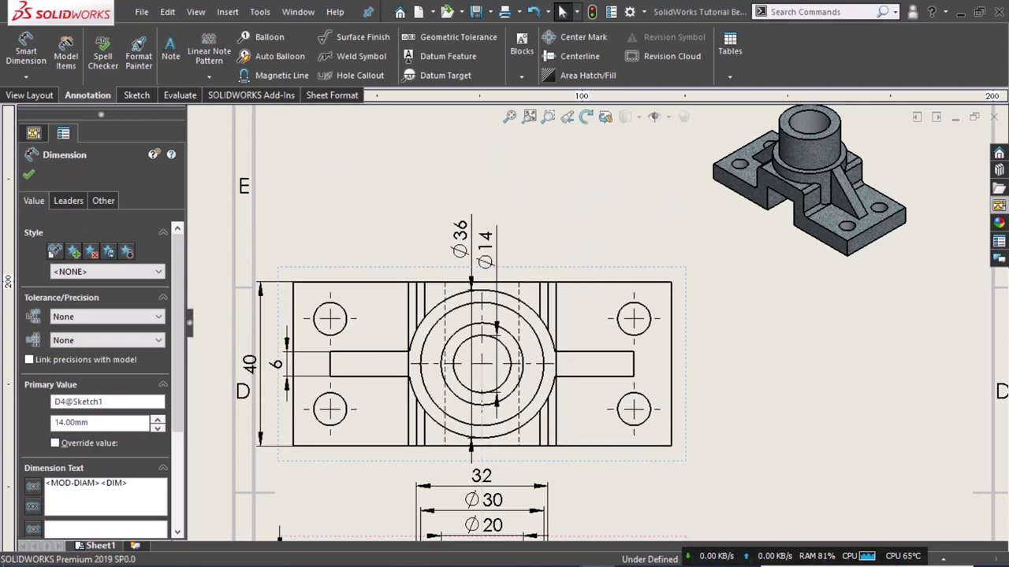
pyautogui.scroll(2, 768, 283)
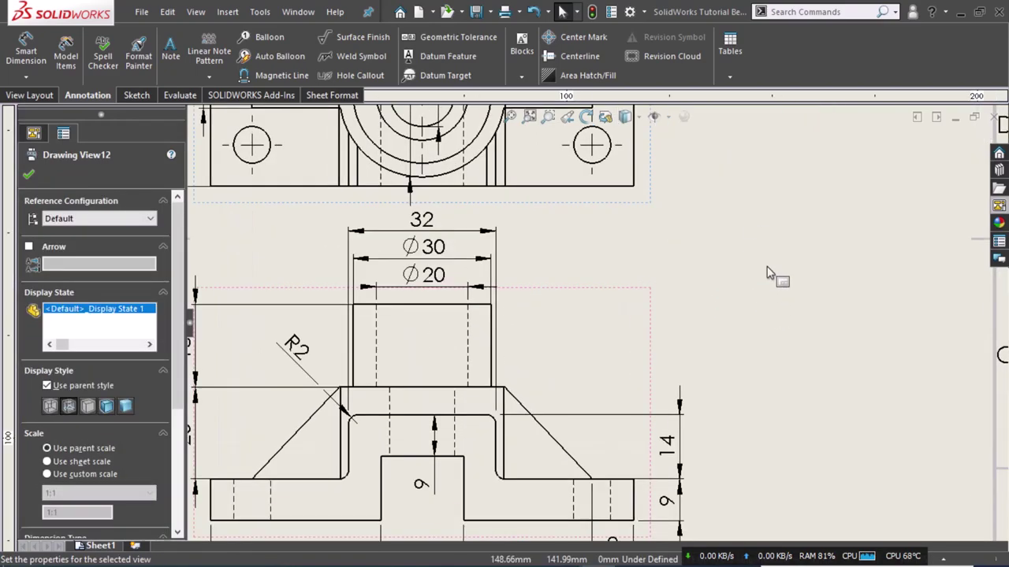
# Step: Shift the top and front views slightly right and select the small isometric view
pyautogui.scroll(2, 768, 272)
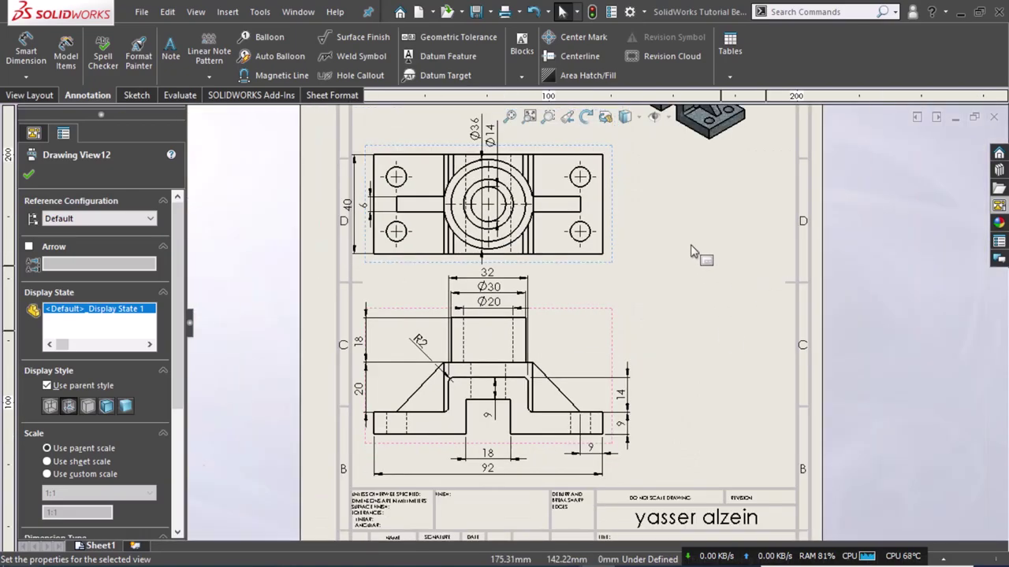
pyautogui.scroll(2, 691, 250)
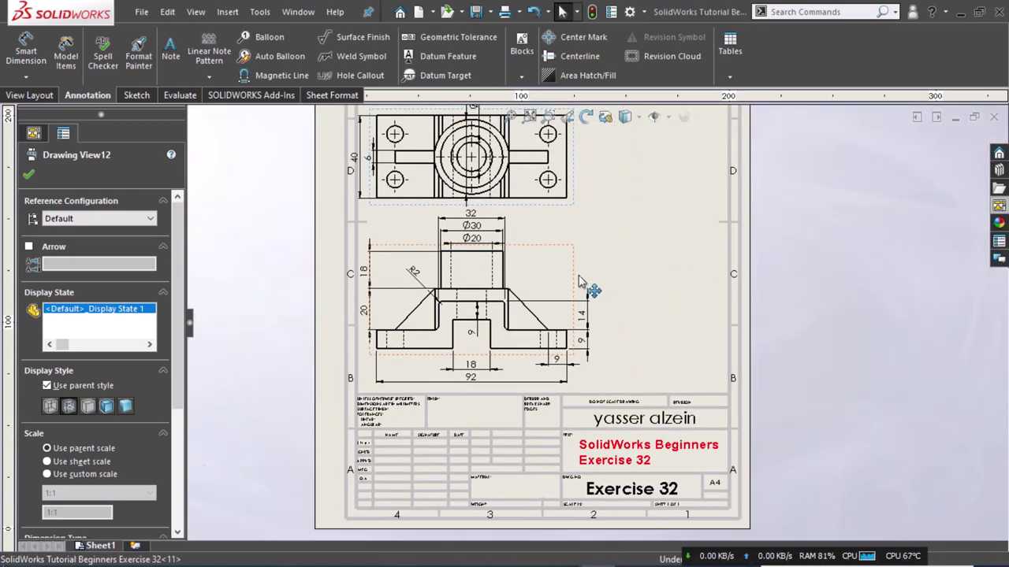
pyautogui.moveTo(578, 282); pyautogui.dragTo(587, 278)
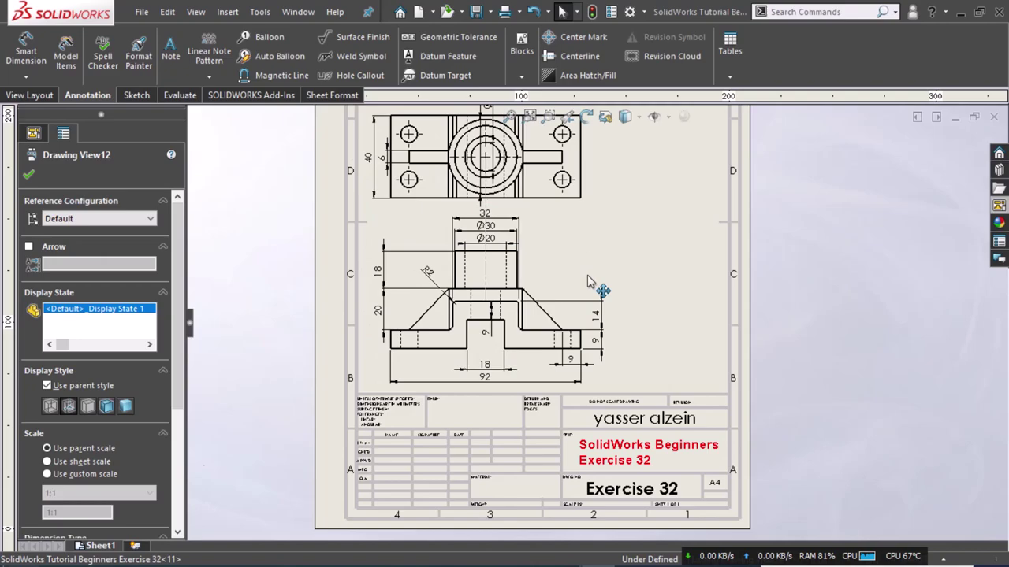
pyautogui.click(587, 281)
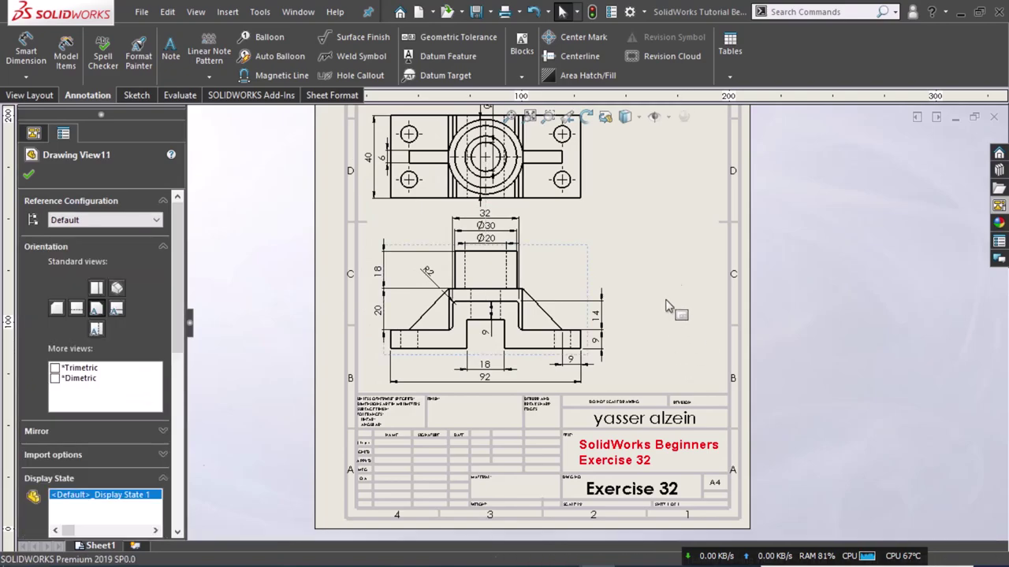
pyautogui.click(654, 277)
pyautogui.keyDown('ctrl'); pyautogui.moveTo(655, 278); pyautogui.dragTo(612, 365, button='middle'); pyautogui.keyUp('ctrl')
pyautogui.click(612, 270)
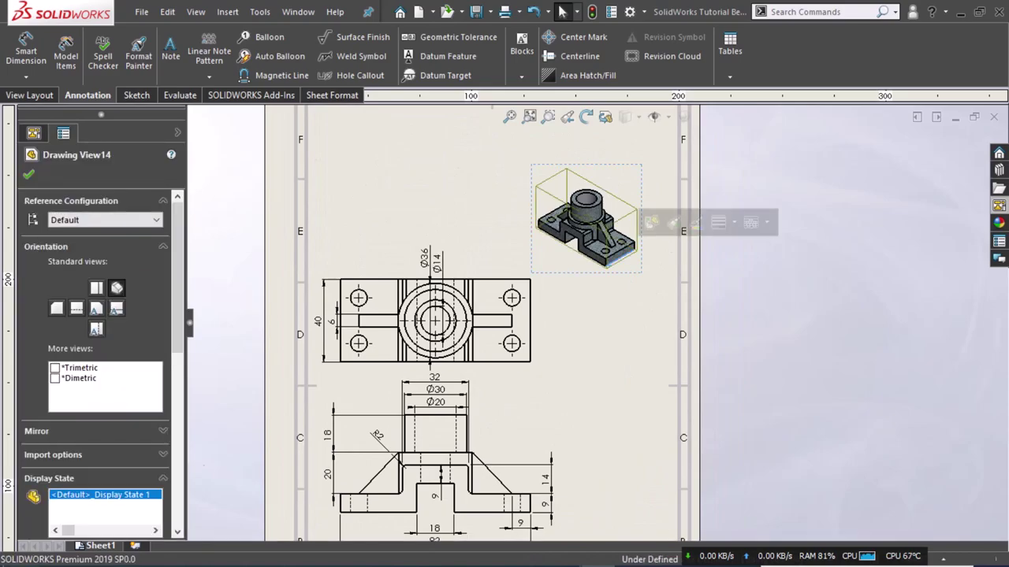
# Step: Give the isometric view high-quality shading and a custom 1:1 scale
pyautogui.scroll(-3, 178, 328)
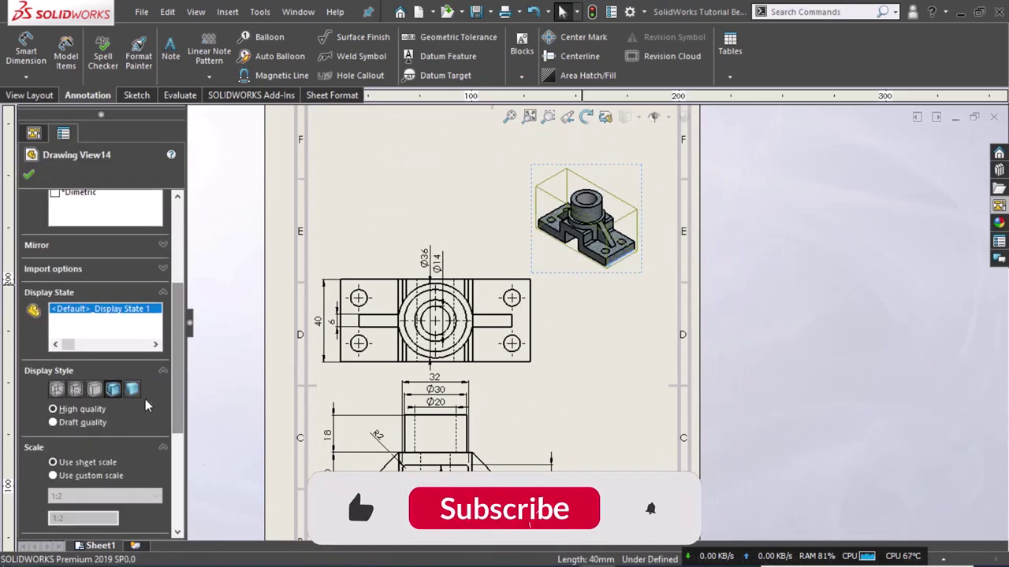
pyautogui.click(53, 422)
pyautogui.click(53, 409)
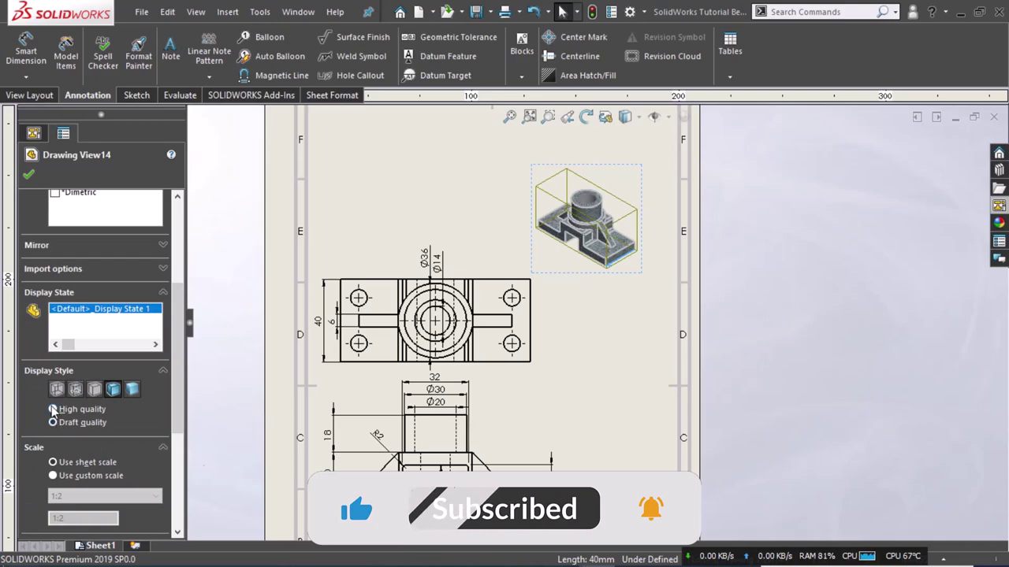
pyautogui.click(60, 476)
pyautogui.click(81, 495)
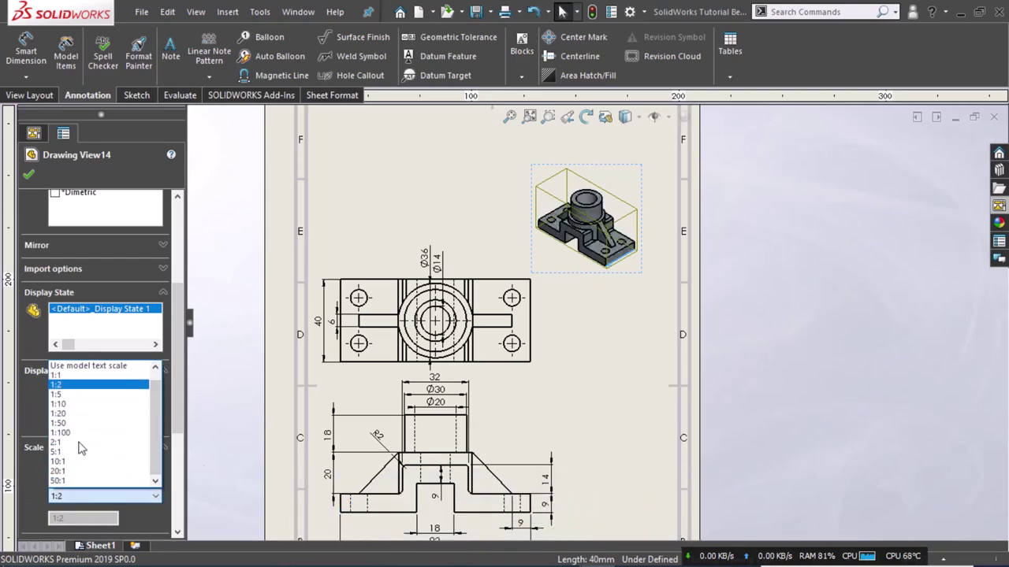
pyautogui.click(82, 382)
pyautogui.click(346, 228)
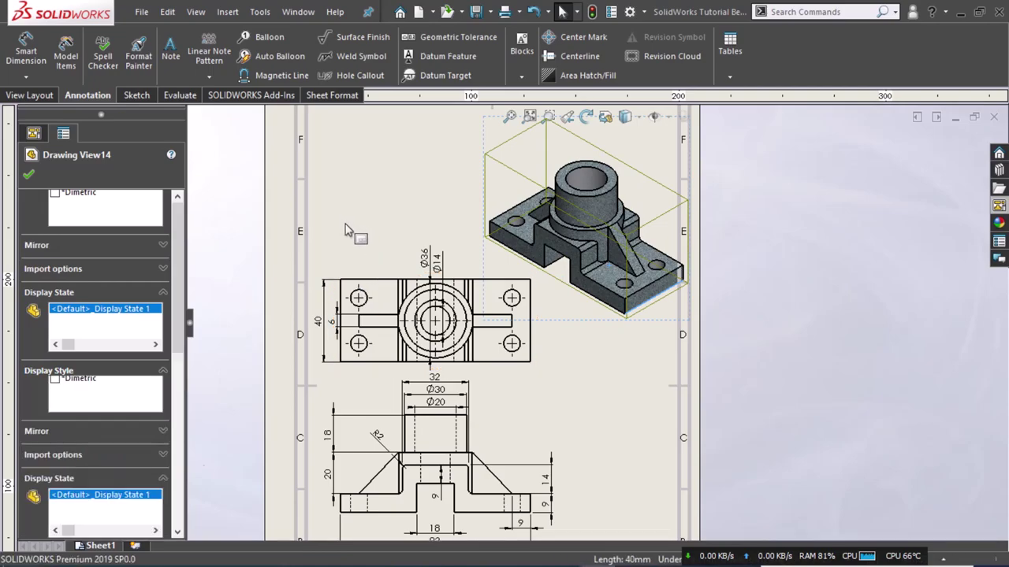
# Step: Reposition the enlarged isometric, top and front views evenly above the title block
pyautogui.press('f')
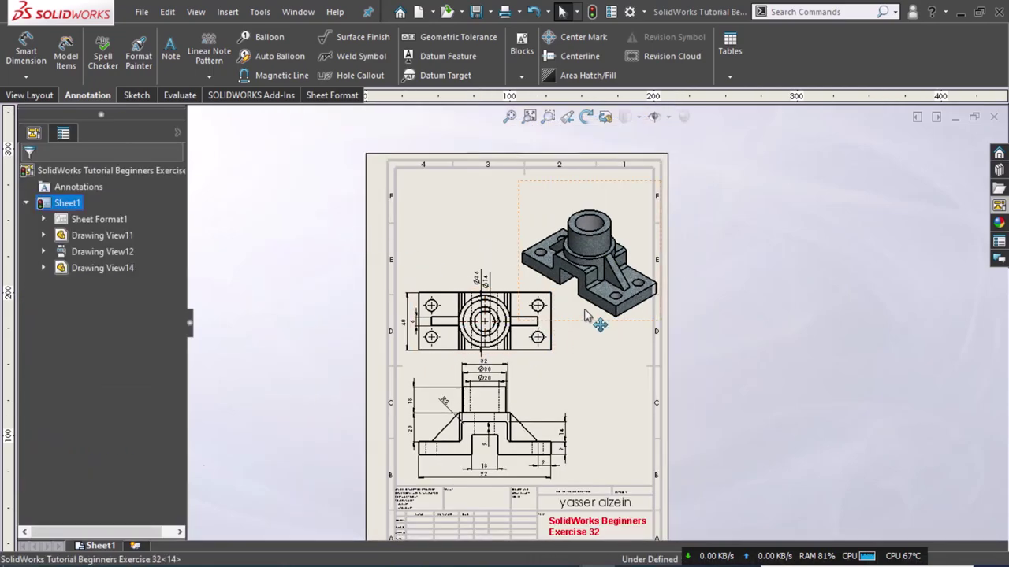
pyautogui.moveTo(601, 330)
pyautogui.mouseDown()
pyautogui.moveTo(573, 306)
pyautogui.moveTo(585, 299)
pyautogui.mouseUp()
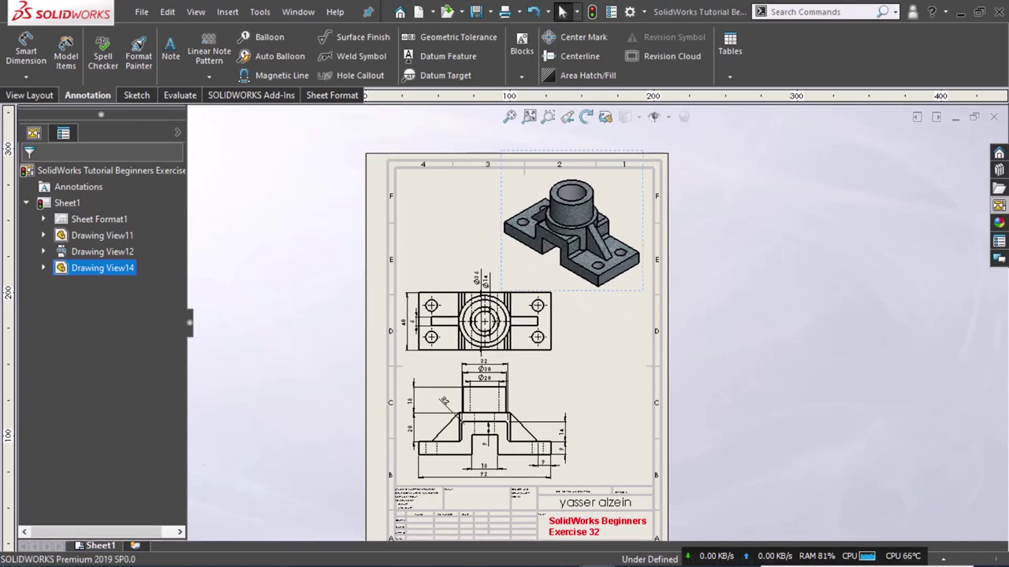
pyautogui.moveTo(558, 345); pyautogui.dragTo(558, 332)
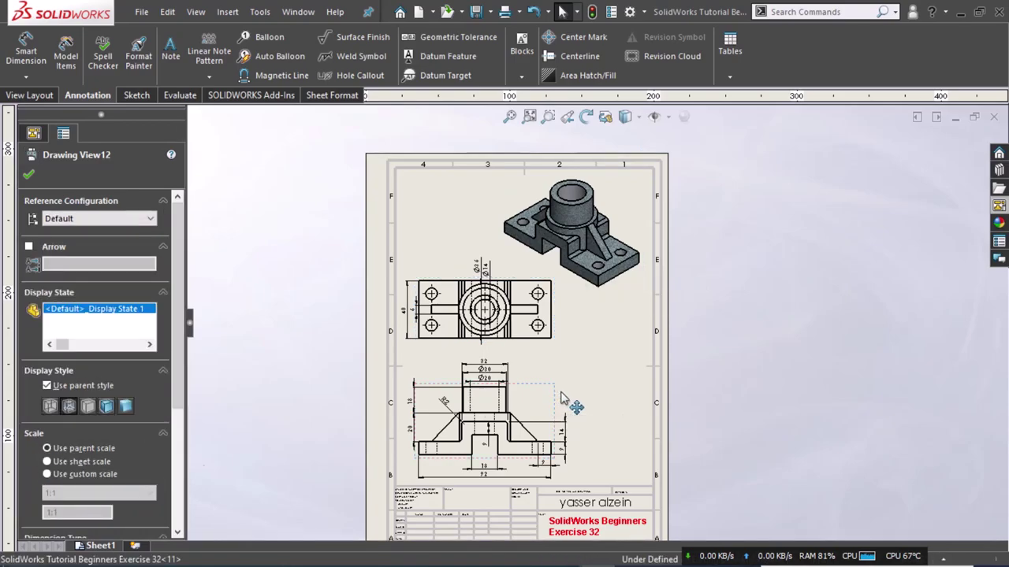
pyautogui.moveTo(561, 398); pyautogui.dragTo(558, 399)
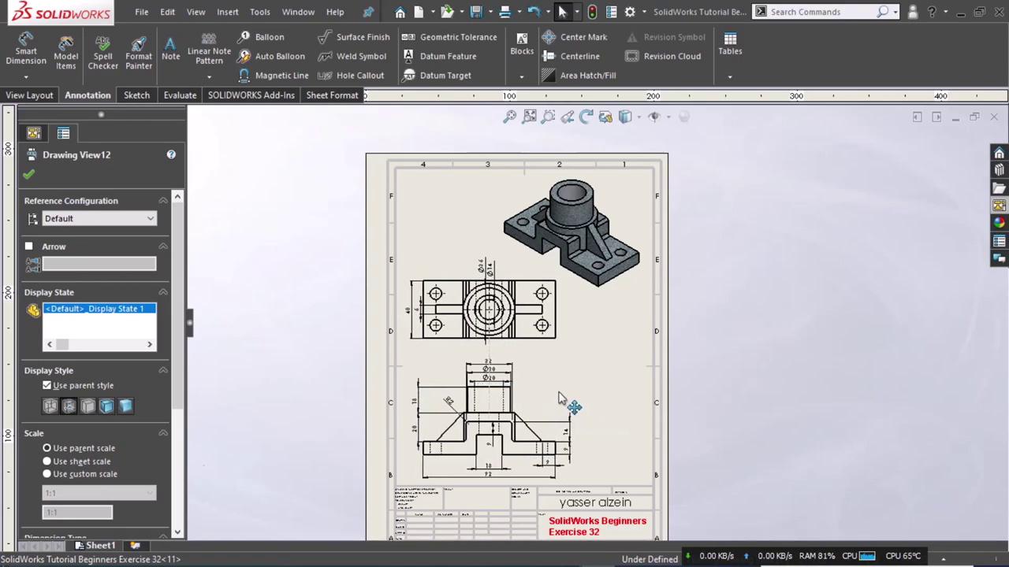
pyautogui.click(561, 398)
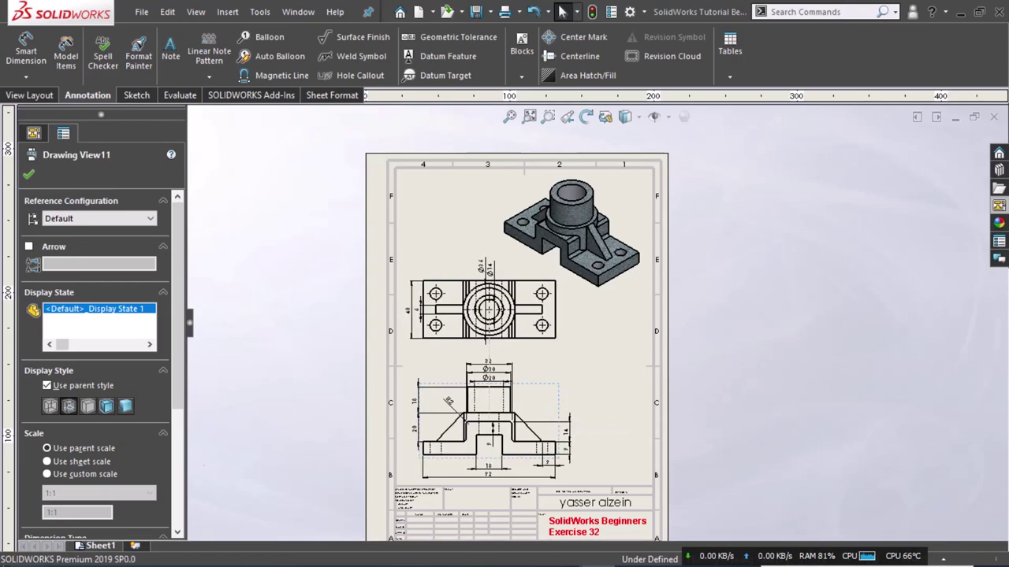
pyautogui.click(801, 314)
pyautogui.moveTo(672, 351)
pyautogui.mouseDown(button='middle')
pyautogui.moveTo(601, 273)
pyautogui.moveTo(605, 284)
pyautogui.mouseUp(button='middle')
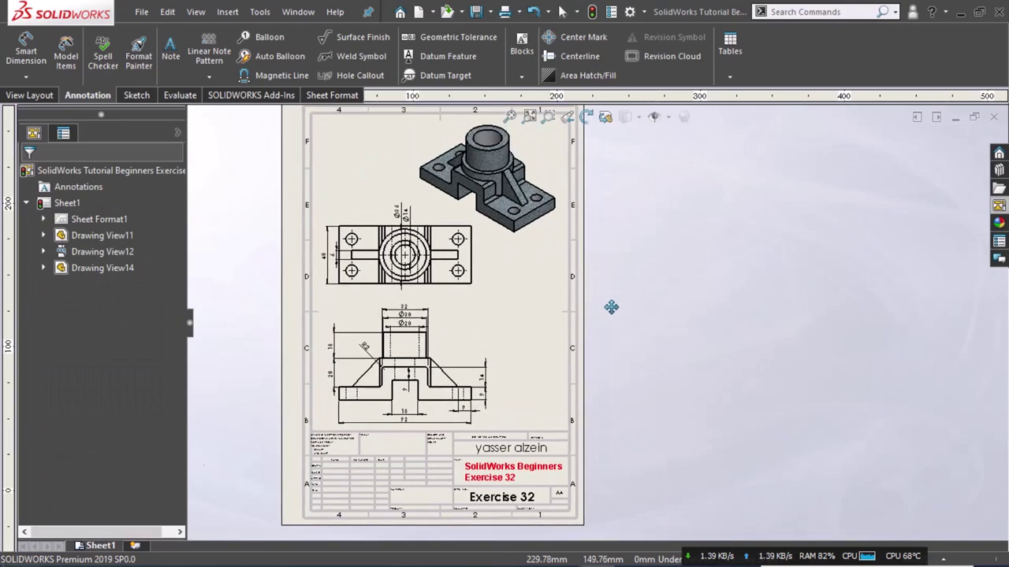
# Step: Save Exercise 32.SLDDRW together with its modified referenced part using Save All
pyautogui.click(476, 12)
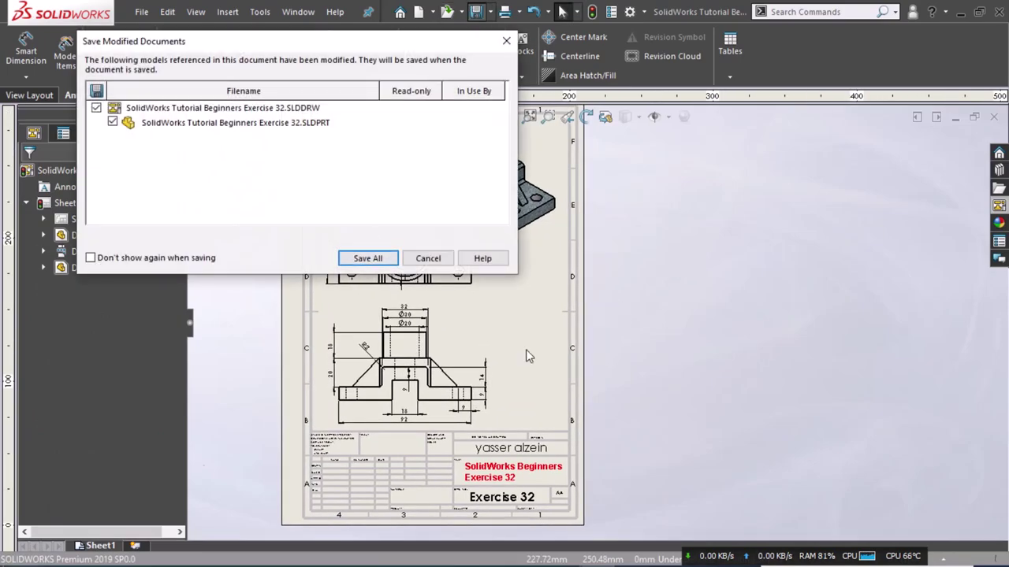
pyautogui.click(368, 260)
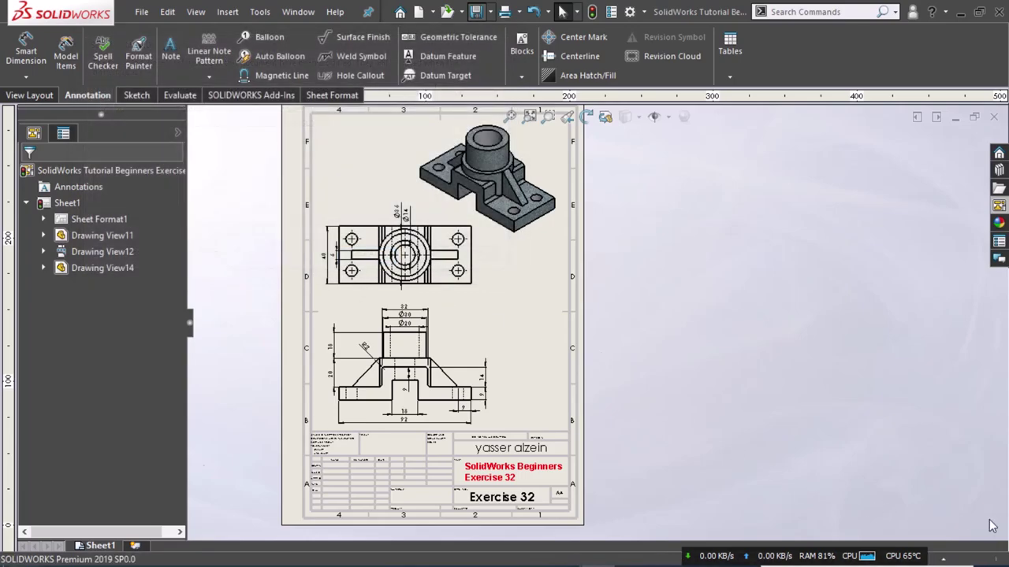